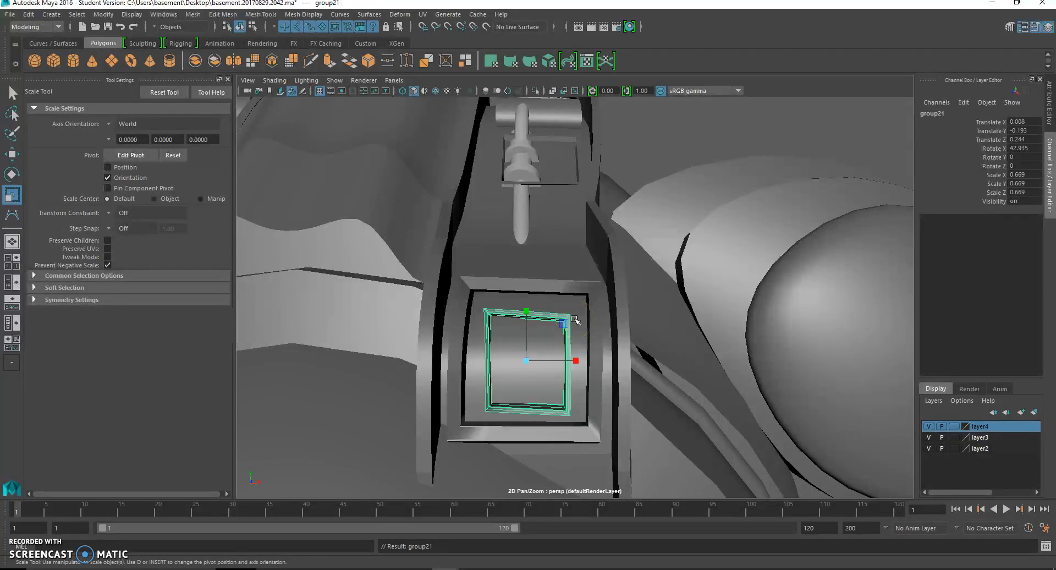
# Compare the helmet model with the reference picture in Paint and examine the model from several angles in Maya.
pyautogui.click(634, 143)
pyautogui.scroll(-5, 655, 244)
pyautogui.keyDown('alt'); pyautogui.moveTo(653, 270); pyautogui.dragTo(623, 371); pyautogui.keyUp('alt')
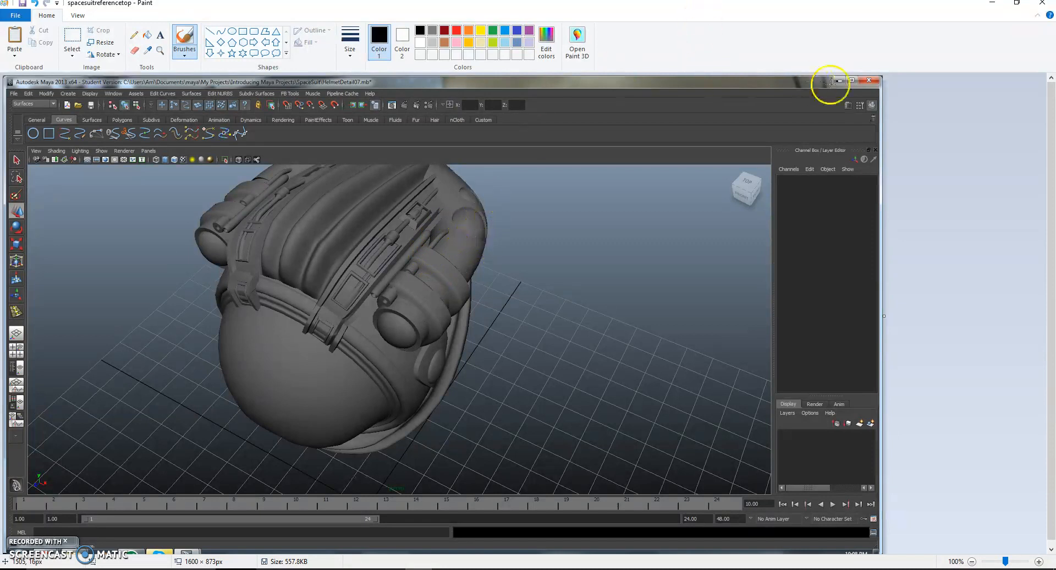
pyautogui.click(1001, 5)
pyautogui.keyDown('alt'); pyautogui.moveTo(448, 292); pyautogui.dragTo(454, 279); pyautogui.keyUp('alt')
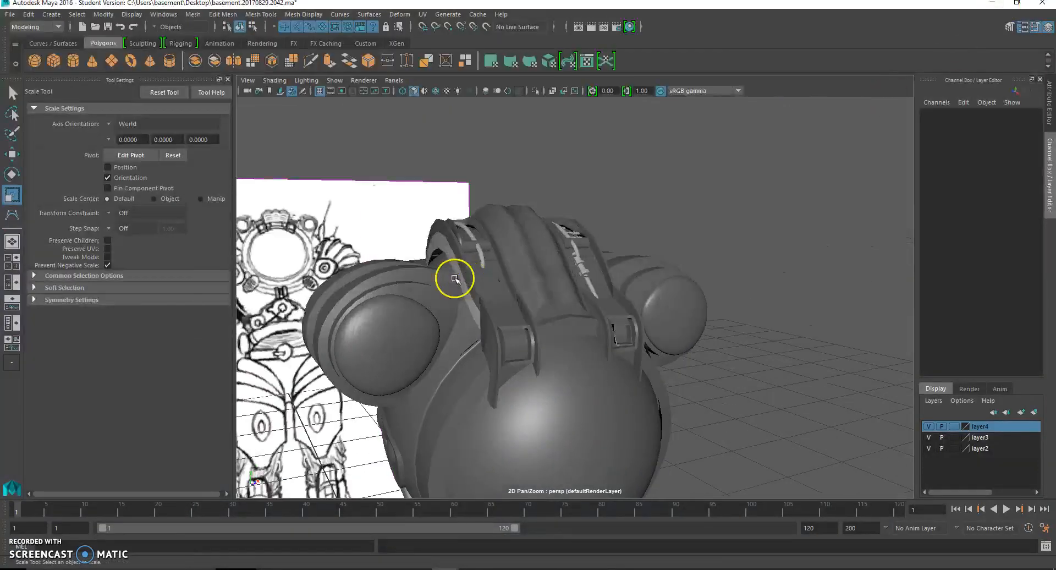
pyautogui.scroll(-4, 550, 287)
pyautogui.moveTo(608, 292)
pyautogui.keyDown('alt'); pyautogui.mouseDown()
pyautogui.moveTo(539, 311)
pyautogui.moveTo(460, 306)
pyautogui.moveTo(588, 299)
pyautogui.moveTo(723, 323)
pyautogui.moveTo(789, 306)
pyautogui.moveTo(719, 299)
pyautogui.moveTo(745, 285)
pyautogui.moveTo(790, 287)
pyautogui.mouseUp(); pyautogui.keyUp('alt')
pyautogui.click(580, 317)
pyautogui.scroll(2, 580, 317)
pyautogui.moveTo(624, 314)
pyautogui.keyDown('alt'); pyautogui.mouseDown()
pyautogui.moveTo(431, 311)
pyautogui.moveTo(632, 322)
pyautogui.moveTo(580, 347)
pyautogui.mouseUp(); pyautogui.keyUp('alt')
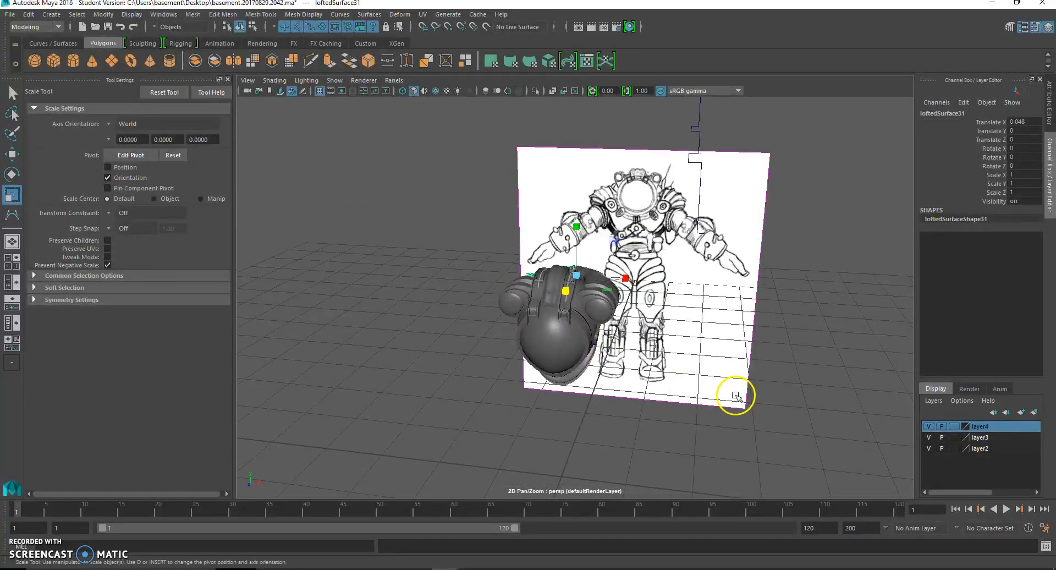
# Toggle layer4 to check which helmet parts it holds, and hide layer3 with the reference sketch.
pyautogui.click(930, 426)
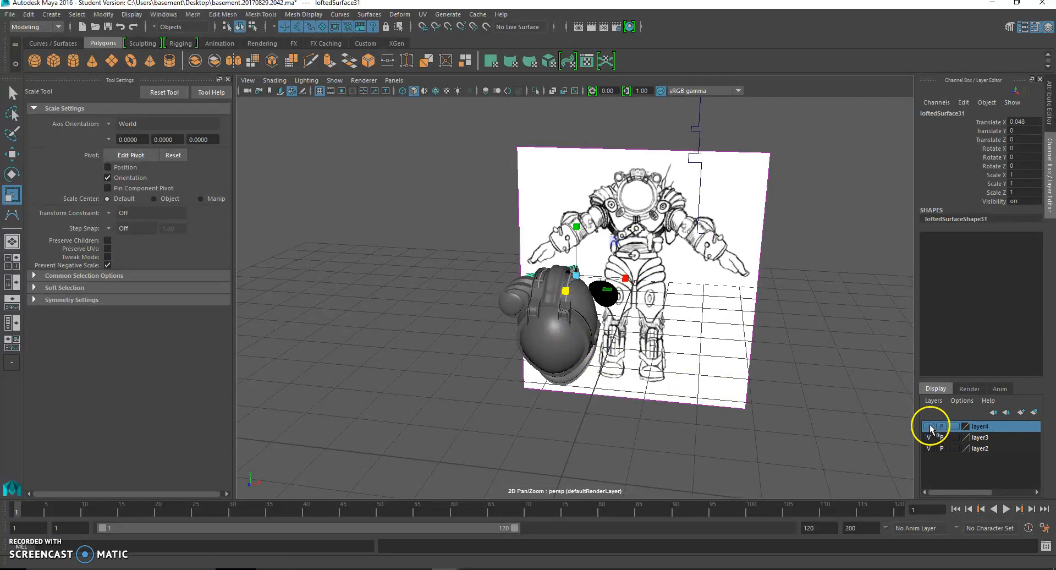
pyautogui.click(929, 426)
pyautogui.click(930, 436)
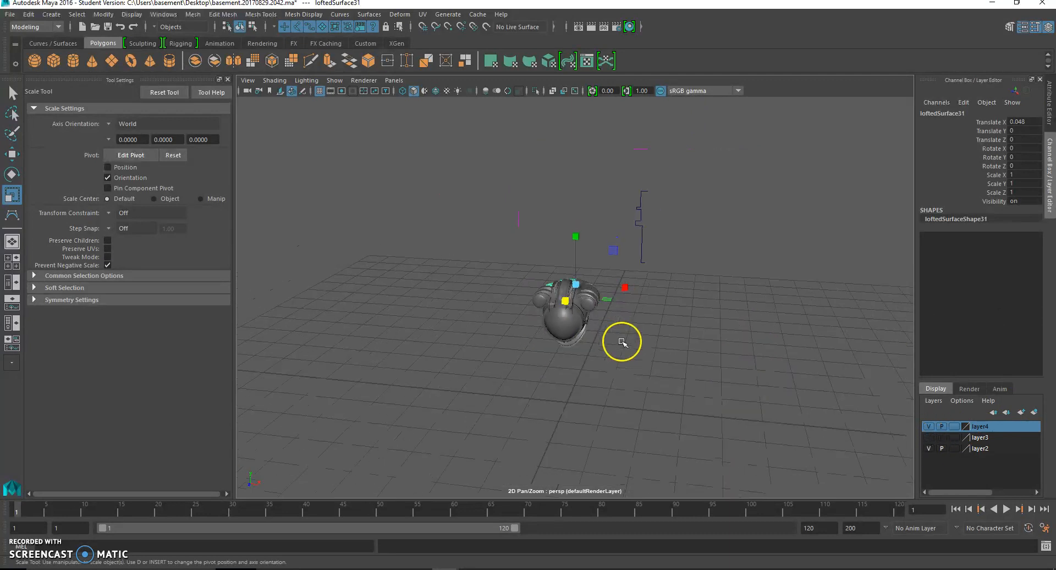
# Delete the leftover profile curve standing beside the helmet.
pyautogui.moveTo(594, 219); pyautogui.dragTo(666, 286)
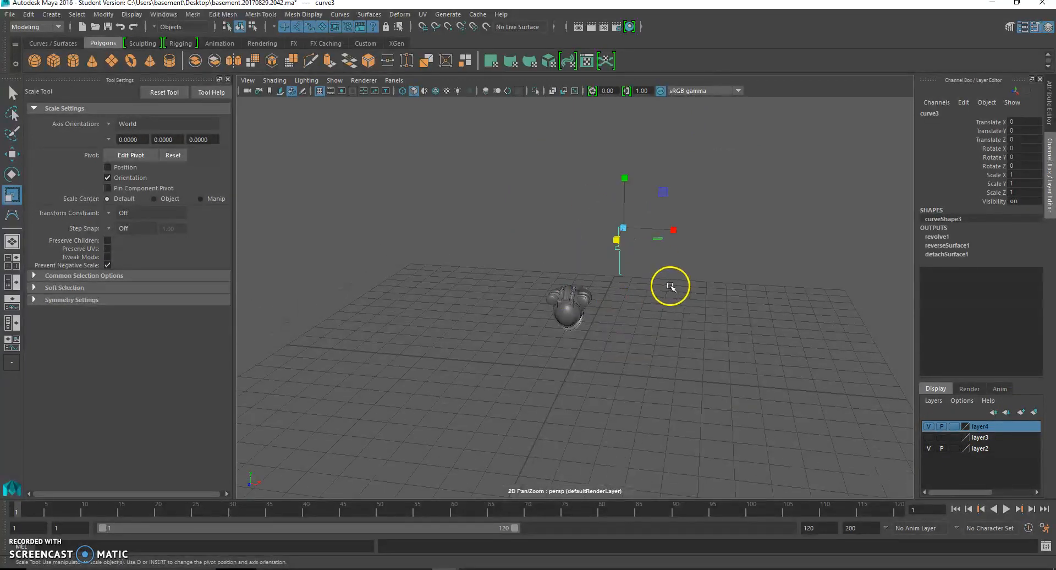
pyautogui.press('Delete')
pyautogui.scroll(-5, 675, 289)
pyautogui.scroll(8, 654, 348)
pyautogui.keyDown('alt'); pyautogui.moveTo(649, 348); pyautogui.dragTo(598, 347); pyautogui.keyUp('alt')
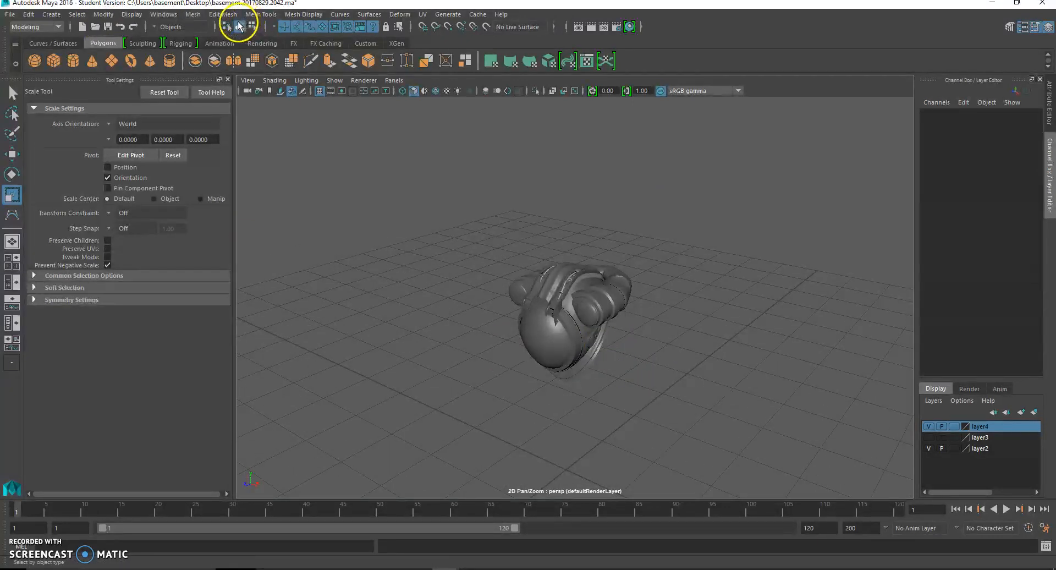
# Open the Hypergraph Hierarchy and group all of the helmet's nodes together.
pyautogui.click(193, 14)
pyautogui.moveTo(163, 15)
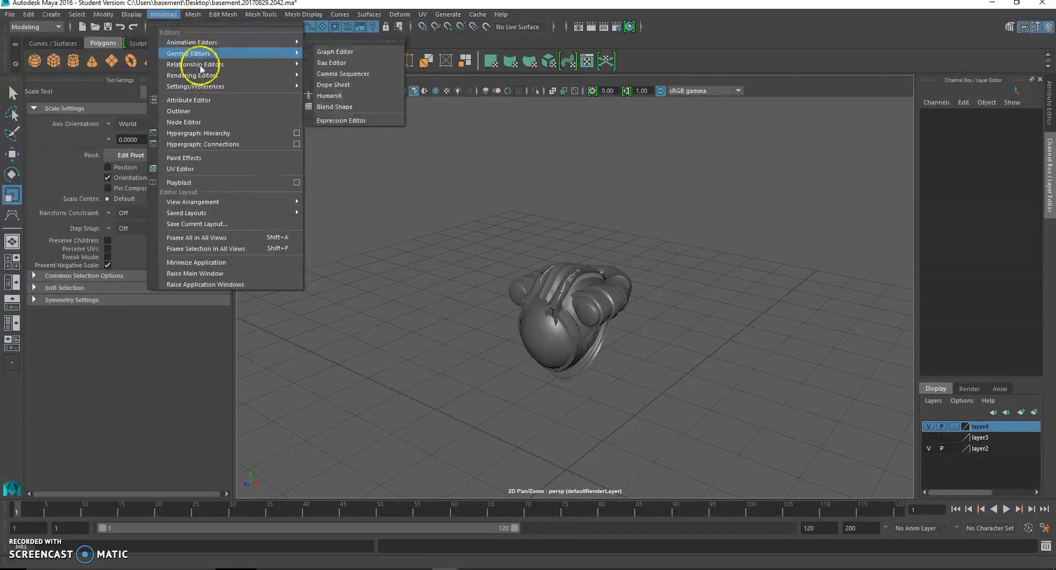
pyautogui.click(223, 133)
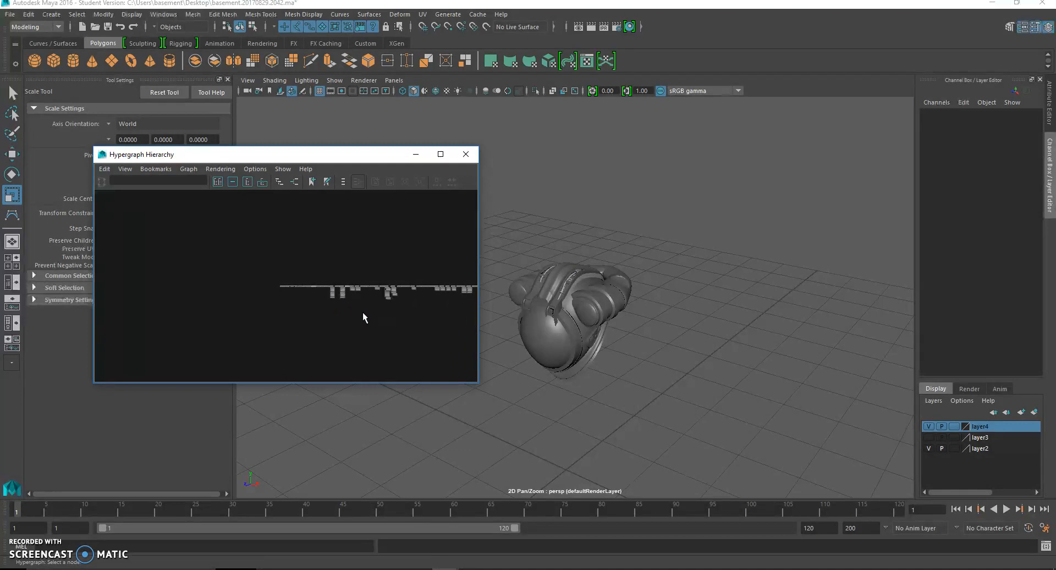
pyautogui.moveTo(250, 262); pyautogui.dragTo(467, 332)
pyautogui.hotkey('ctrl', 'g')
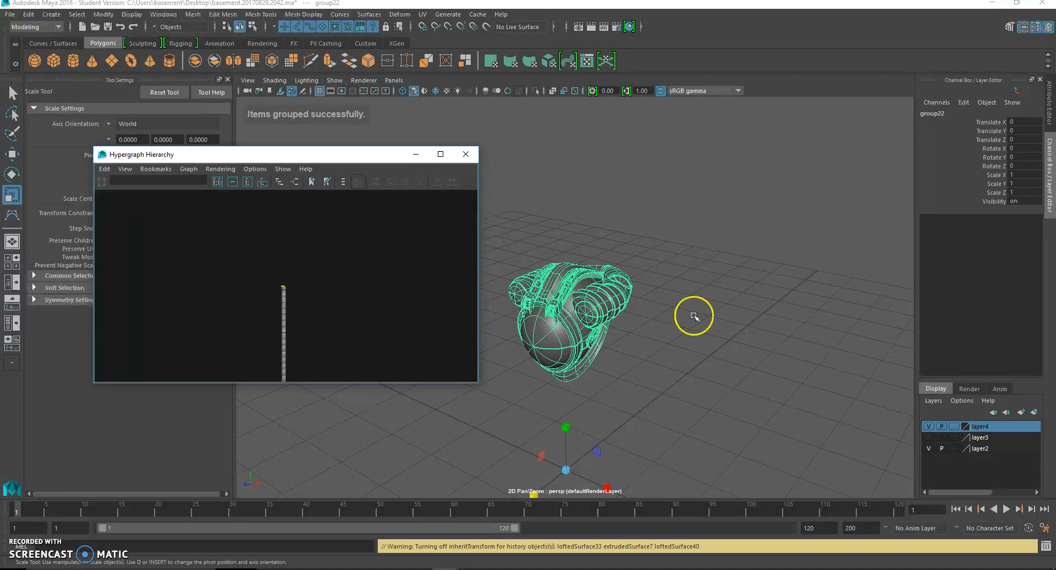
# Group the parts of one side lamp: its lens, body and surrounding rings.
pyautogui.scroll(5, 715, 322)
pyautogui.click(639, 351)
pyautogui.keyDown('shift'); pyautogui.click(592, 306); pyautogui.keyUp('shift')
pyautogui.keyDown('alt'); pyautogui.moveTo(604, 300); pyautogui.dragTo(568, 308); pyautogui.keyUp('alt')
pyautogui.keyDown('shift'); pyautogui.click(569, 333); pyautogui.keyUp('shift')
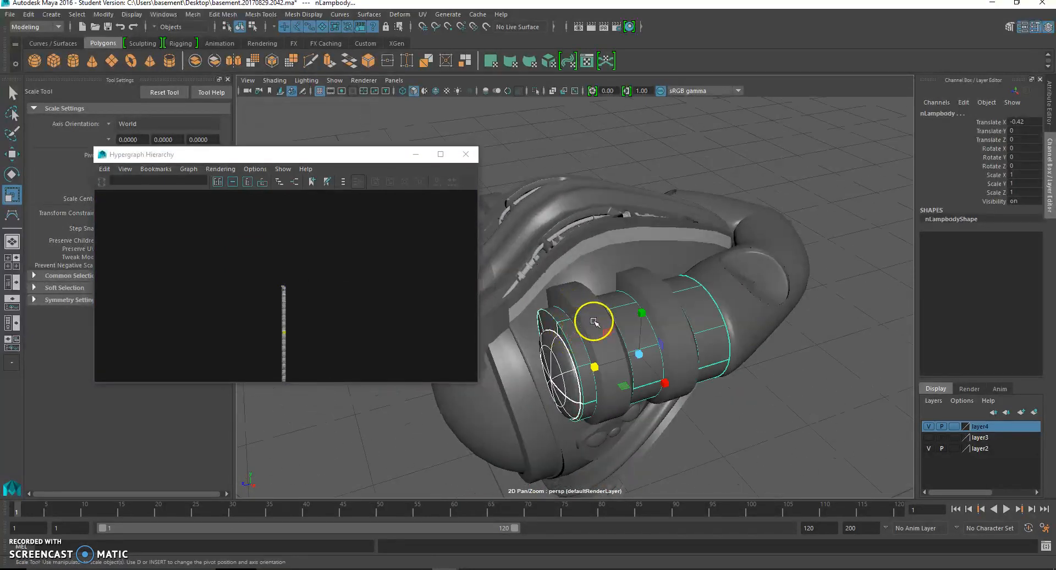
pyautogui.keyDown('shift'); pyautogui.click(593, 321); pyautogui.keyUp('shift')
pyautogui.keyDown('alt'); pyautogui.moveTo(655, 330); pyautogui.dragTo(634, 328); pyautogui.keyUp('alt')
pyautogui.keyDown('alt'); pyautogui.moveTo(562, 341); pyautogui.dragTo(545, 301); pyautogui.keyUp('alt')
pyautogui.keyDown('shift'); pyautogui.click(610, 310); pyautogui.keyUp('shift')
pyautogui.keyDown('alt'); pyautogui.moveTo(612, 309); pyautogui.dragTo(683, 329); pyautogui.keyUp('alt')
pyautogui.keyDown('shift'); pyautogui.click(652, 305); pyautogui.keyUp('shift')
pyautogui.keyDown('shift'); pyautogui.click(576, 303); pyautogui.keyUp('shift')
pyautogui.hotkey('ctrl', 'g')
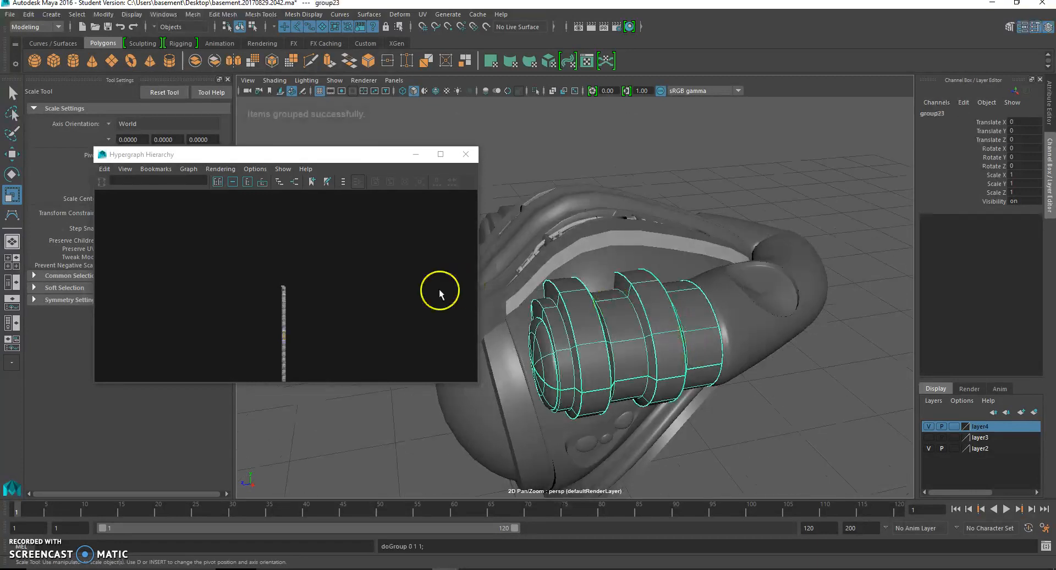
# Examine the grouped nodes in the Hypergraph Hierarchy and minimize its window.
pyautogui.keyDown('alt'); pyautogui.moveTo(302, 318); pyautogui.dragTo(328, 201, button='middle'); pyautogui.keyUp('alt')
pyautogui.scroll(2, 358, 305)
pyautogui.scroll(3, 358, 305)
pyautogui.keyDown('alt'); pyautogui.moveTo(353, 330); pyautogui.dragTo(351, 251, button='middle'); pyautogui.keyUp('alt')
pyautogui.scroll(5, 364, 291)
pyautogui.keyDown('alt'); pyautogui.moveTo(390, 287); pyautogui.dragTo(336, 313, button='middle'); pyautogui.keyUp('alt')
pyautogui.scroll(1, 335, 313)
pyautogui.click(414, 154)
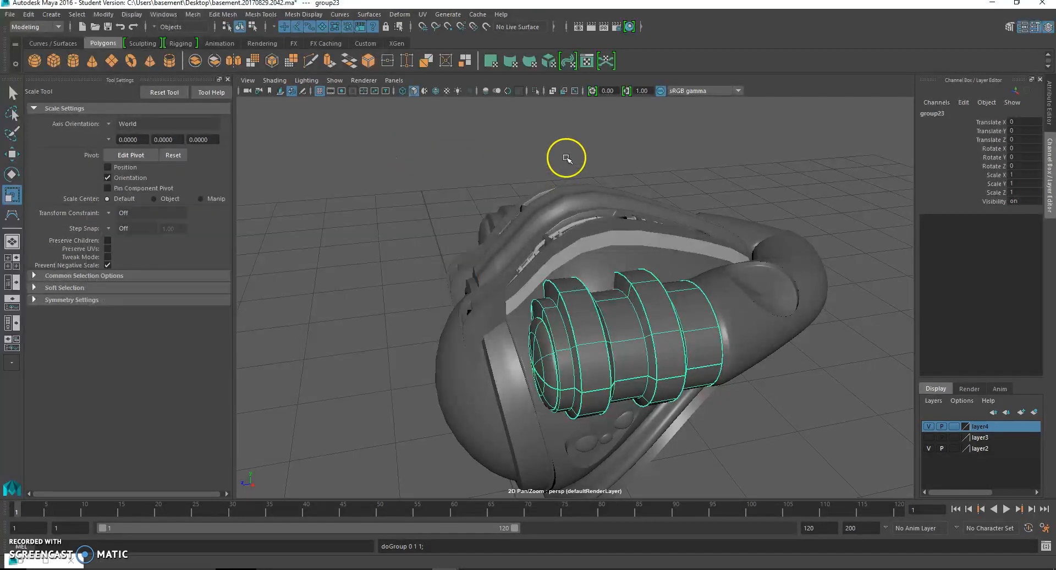
# Create a polygon plane and raise it to the underside of the helmet, at about 1.555 in Y.
pyautogui.click(568, 159)
pyautogui.scroll(-5, 678, 183)
pyautogui.keyDown('alt'); pyautogui.moveTo(678, 183); pyautogui.dragTo(746, 250); pyautogui.keyUp('alt')
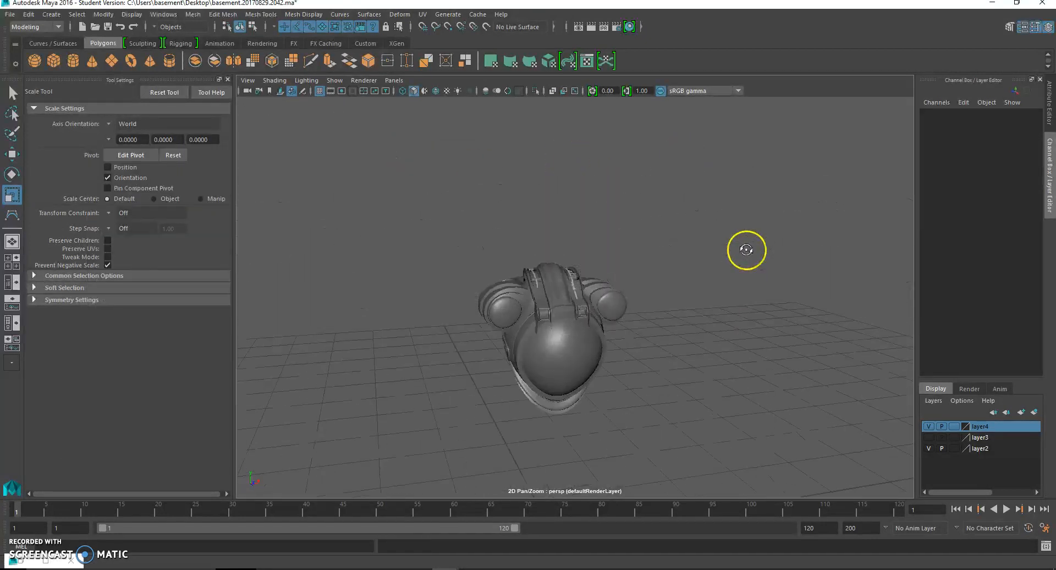
pyautogui.click(51, 14)
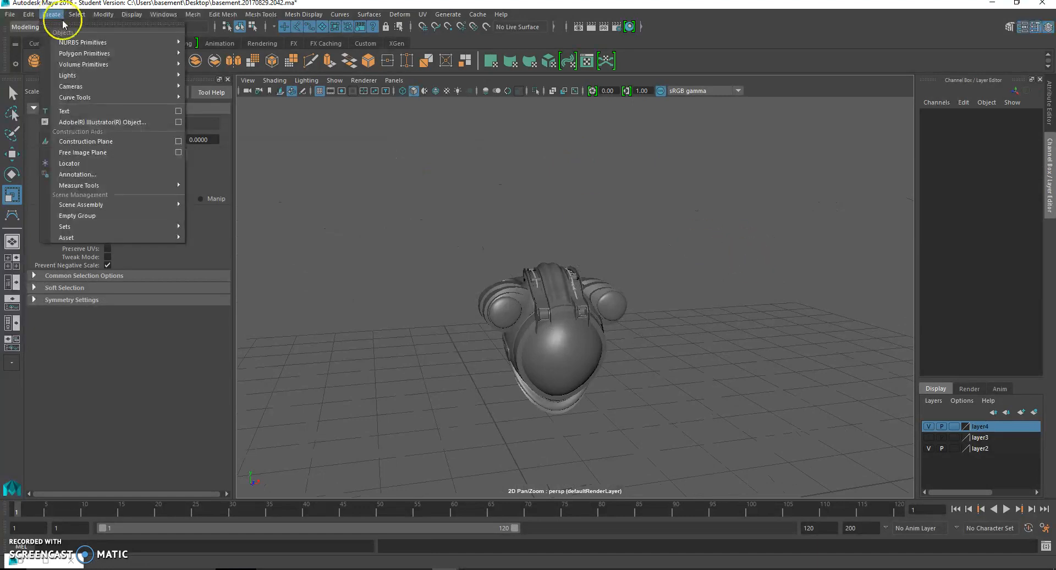
pyautogui.moveTo(87, 53)
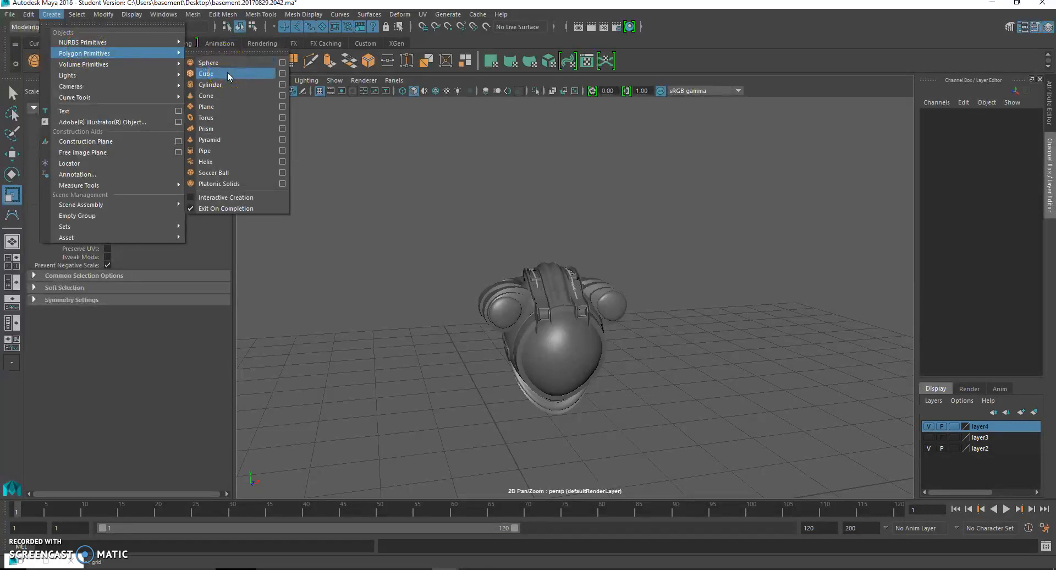
pyautogui.click(235, 108)
pyautogui.scroll(-3, 502, 358)
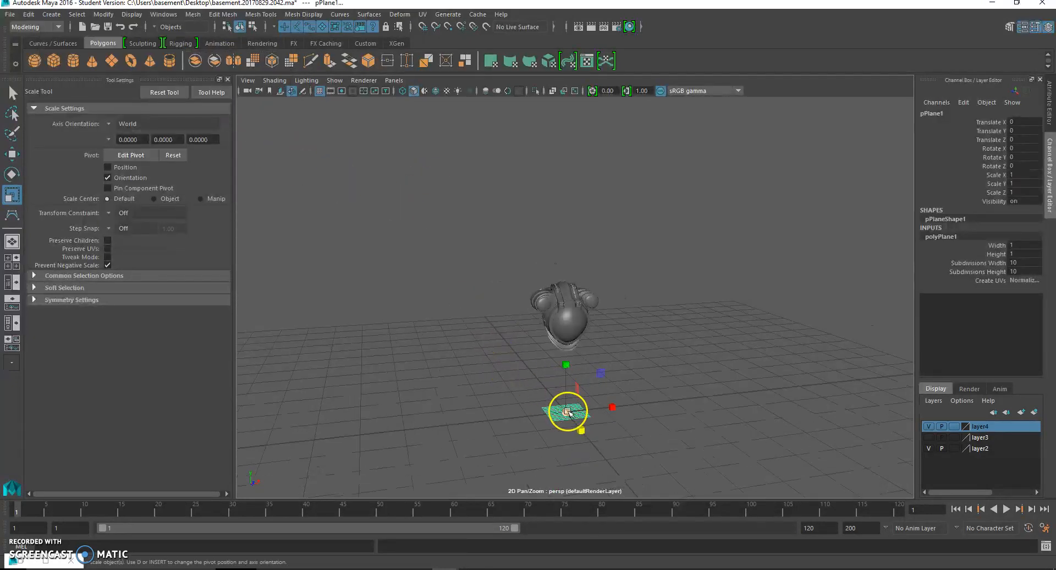
pyautogui.press('w')
pyautogui.moveTo(569, 371); pyautogui.dragTo(624, 357)
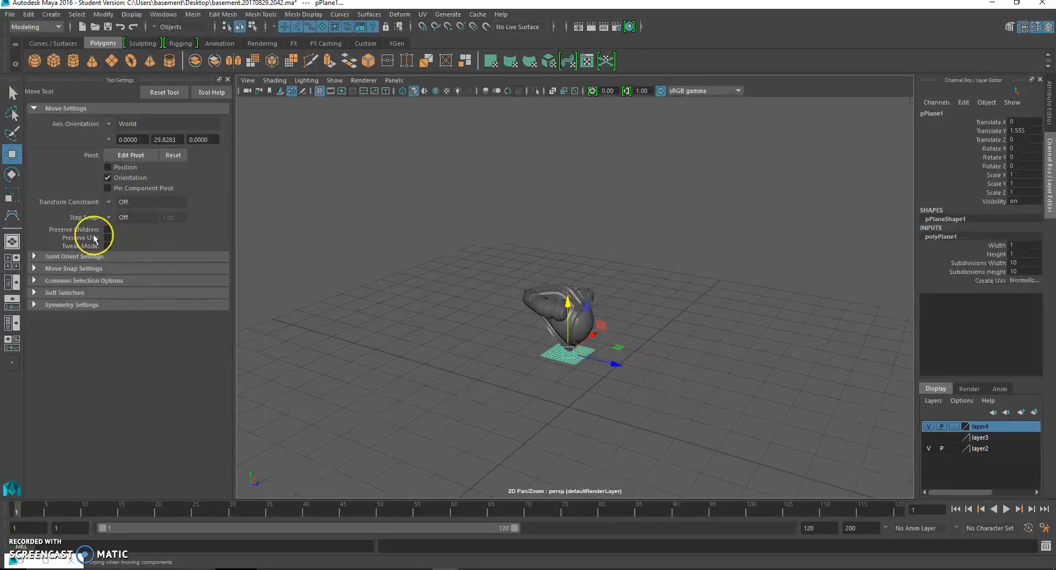
# Scale the plane along X into a long floor extending far past both sides of the helmet.
pyautogui.click(12, 195)
pyautogui.keyDown('alt'); pyautogui.moveTo(615, 394); pyautogui.dragTo(527, 389); pyautogui.keyUp('alt')
pyautogui.moveTo(615, 349); pyautogui.dragTo(1037, 335)
pyautogui.moveTo(615, 349); pyautogui.dragTo(710, 342)
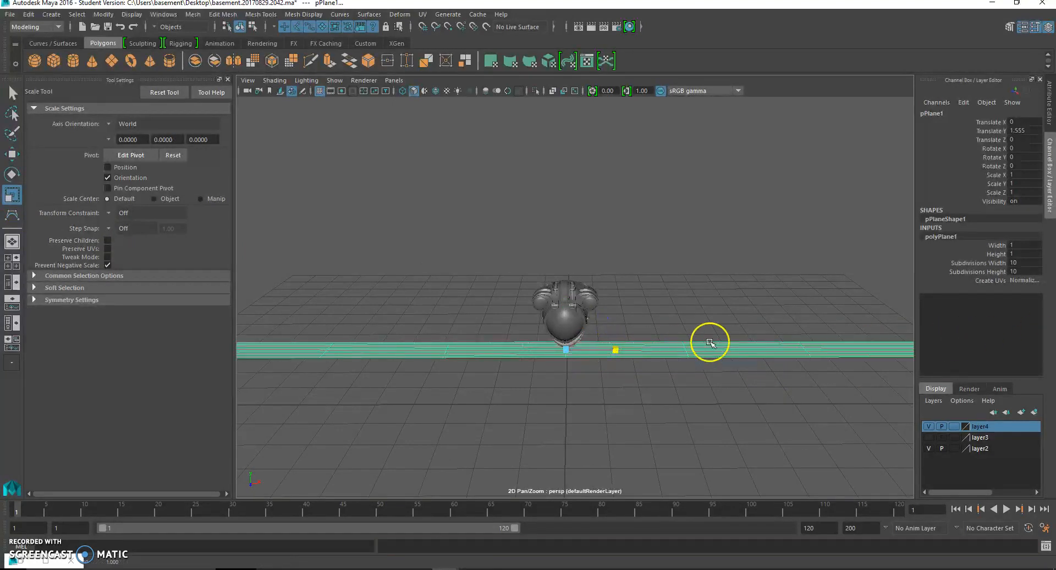
pyautogui.keyDown('alt'); pyautogui.moveTo(785, 345); pyautogui.dragTo(915, 377); pyautogui.keyUp('alt')
pyautogui.keyDown('alt'); pyautogui.moveTo(659, 381); pyautogui.dragTo(669, 310); pyautogui.keyUp('alt')
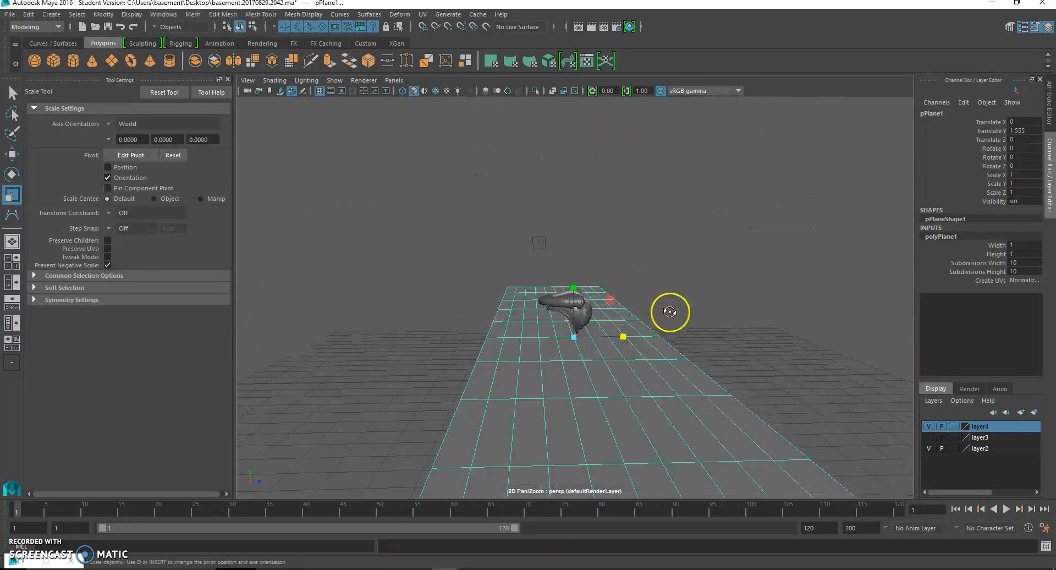
# Select only the border edges along the plane's long side behind the helmet.
pyautogui.click(669, 311)
pyautogui.moveTo(511, 314); pyautogui.dragTo(515, 238, button='right')
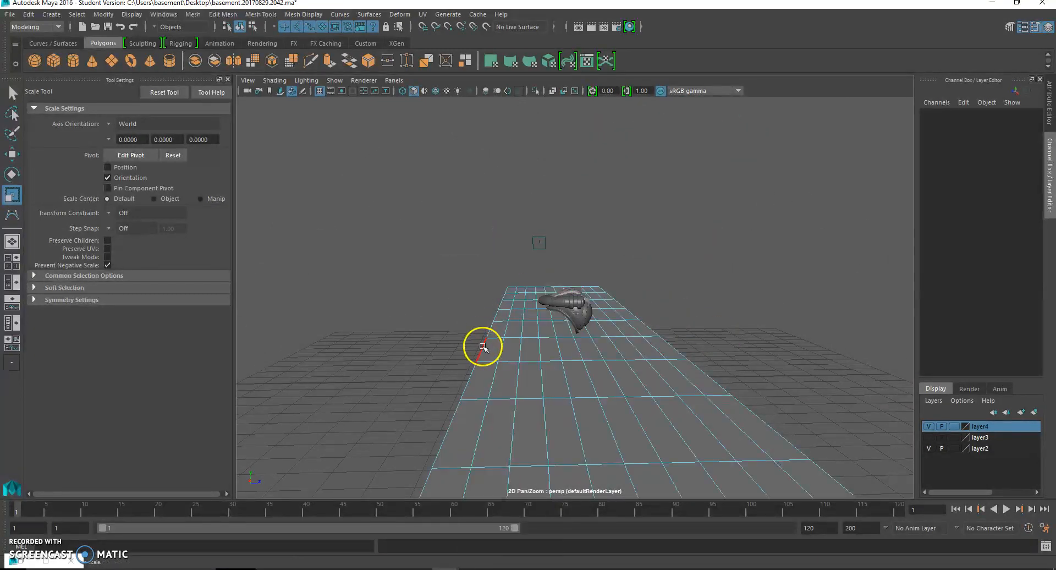
pyautogui.doubleClick(488, 328)
pyautogui.keyDown('alt'); pyautogui.moveTo(513, 363); pyautogui.dragTo(672, 415); pyautogui.keyUp('alt')
pyautogui.keyDown('ctrl'); pyautogui.moveTo(538, 230); pyautogui.dragTo(649, 267); pyautogui.keyUp('ctrl')
pyautogui.keyDown('ctrl'); pyautogui.moveTo(628, 227); pyautogui.dragTo(591, 491); pyautogui.keyUp('ctrl')
pyautogui.keyDown('alt'); pyautogui.moveTo(586, 351); pyautogui.dragTo(522, 364); pyautogui.keyUp('alt')
pyautogui.keyDown('alt'); pyautogui.moveTo(617, 235); pyautogui.dragTo(575, 370); pyautogui.keyUp('alt')
# Extrude the floor's rear border edges and pull the new strip out to start the backdrop.
pyautogui.press('w')
pyautogui.hotkey('ctrl', 'e')
pyautogui.press('space')
pyautogui.press('space')
pyautogui.scroll(-1, 608, 353)
pyautogui.press('space')
pyautogui.scroll(-10, 603, 374)
pyautogui.press('space')
pyautogui.moveTo(411, 296); pyautogui.dragTo(387, 23)
# Extrude the border edges further to form a bent transition rising into a vertical back wall.
pyautogui.hotkey('ctrl', 'e')
pyautogui.press('w')
pyautogui.hotkey('ctrl', 'e')
pyautogui.press('w')
pyautogui.click(499, 236)
pyautogui.press('space')
pyautogui.moveTo(498, 219); pyautogui.dragTo(497, 185)
# Raise the vertices along the wall's upper border to make the backdrop much taller.
pyautogui.keyDown('alt'); pyautogui.moveTo(595, 229); pyautogui.dragTo(460, 246); pyautogui.keyUp('alt')
pyautogui.scroll(9, 561, 369)
pyautogui.keyDown('alt'); pyautogui.moveTo(580, 381); pyautogui.dragTo(643, 363); pyautogui.keyUp('alt')
pyautogui.scroll(-6, 644, 360)
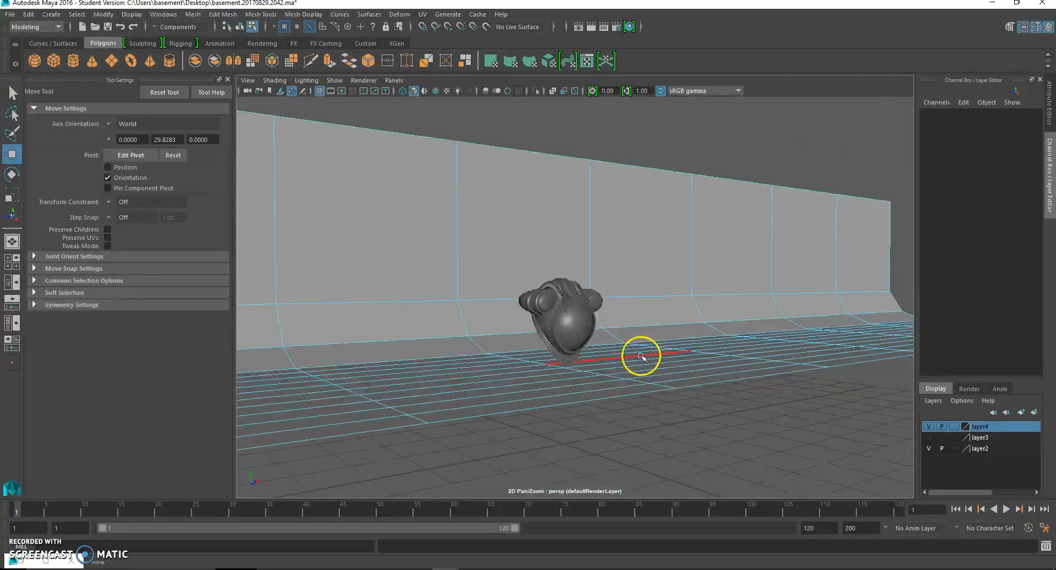
pyautogui.scroll(-5, 558, 228)
pyautogui.keyDown('alt'); pyautogui.moveTo(576, 259); pyautogui.dragTo(454, 266); pyautogui.keyUp('alt')
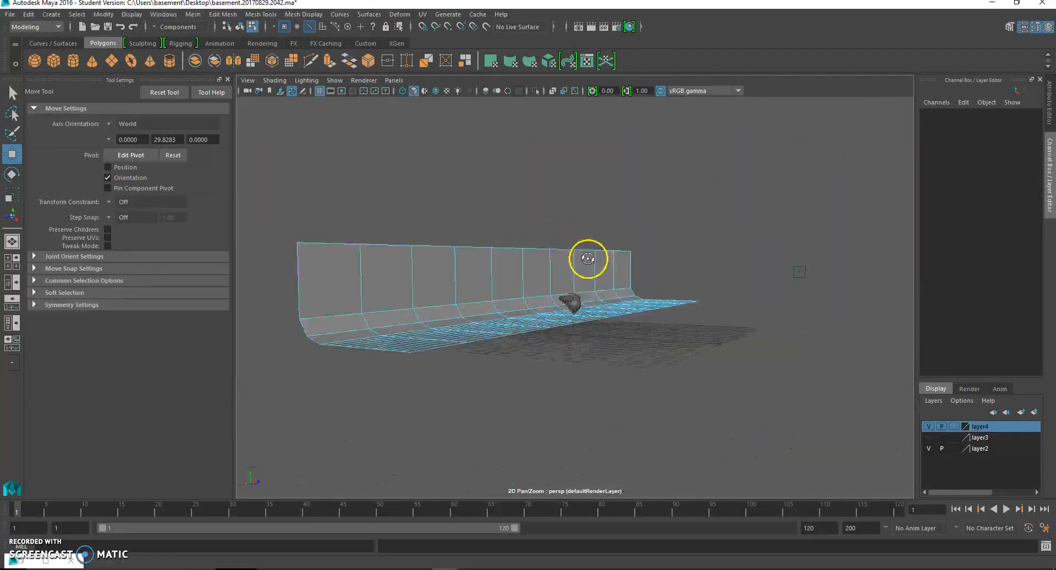
pyautogui.moveTo(454, 262); pyautogui.dragTo(419, 263, button='right')
pyautogui.keyDown('alt'); pyautogui.moveTo(480, 264); pyautogui.dragTo(466, 264); pyautogui.keyUp('alt')
pyautogui.moveTo(445, 207); pyautogui.dragTo(525, 253)
pyautogui.keyDown('alt'); pyautogui.moveTo(525, 253); pyautogui.dragTo(508, 234); pyautogui.keyUp('alt')
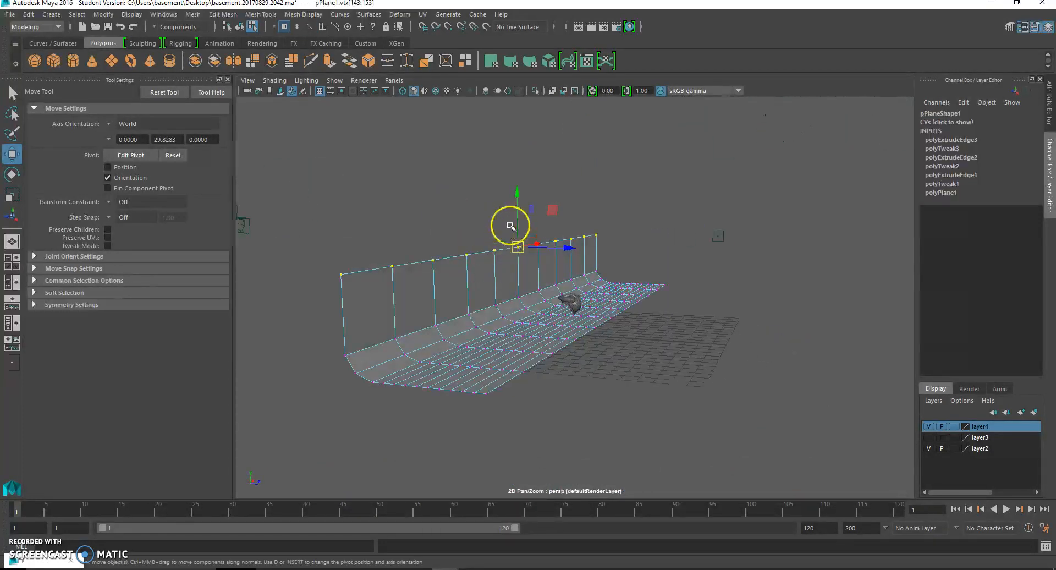
pyautogui.moveTo(517, 192); pyautogui.dragTo(490, 43)
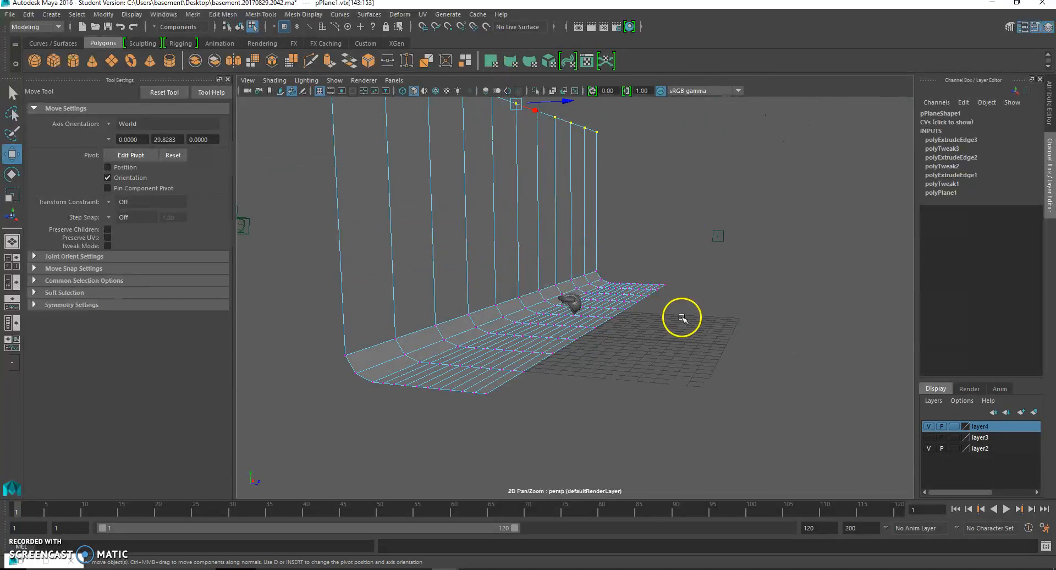
# Extend the floor's front border well forward of the helmet and return the plane to object mode.
pyautogui.click(681, 313)
pyautogui.scroll(3, 625, 356)
pyautogui.scroll(5, 625, 356)
pyautogui.keyDown('alt'); pyautogui.moveTo(632, 381); pyautogui.dragTo(481, 387); pyautogui.keyUp('alt')
pyautogui.scroll(-5, 487, 335)
pyautogui.scroll(-5, 371, 410)
pyautogui.moveTo(452, 255); pyautogui.dragTo(499, 242, button='right')
pyautogui.scroll(-4, 495, 314)
pyautogui.click(498, 317)
pyautogui.keyDown('alt'); pyautogui.moveTo(499, 275); pyautogui.dragTo(518, 363); pyautogui.keyUp('alt')
pyautogui.moveTo(494, 260); pyautogui.dragTo(471, 299, button='right')
pyautogui.keyDown('alt'); pyautogui.moveTo(471, 299); pyautogui.dragTo(529, 387); pyautogui.keyUp('alt')
pyautogui.moveTo(502, 315); pyautogui.dragTo(132, 357)
pyautogui.click(342, 248)
pyautogui.keyDown('alt'); pyautogui.moveTo(350, 270); pyautogui.dragTo(503, 284); pyautogui.keyUp('alt')
pyautogui.moveTo(648, 298); pyautogui.dragTo(748, 244, button='right')
pyautogui.scroll(6, 638, 330)
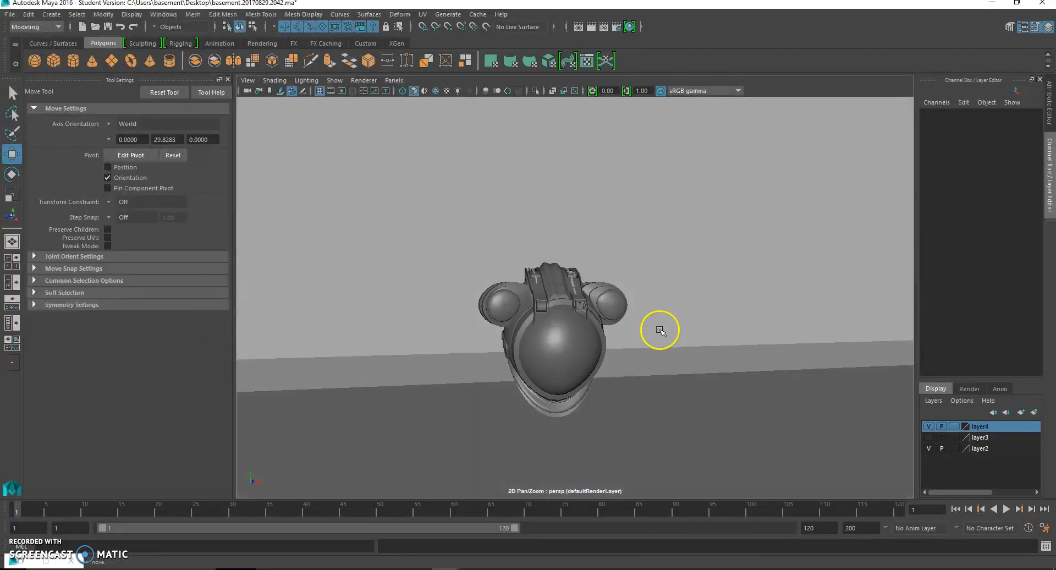
# Add a point light above the helmet at about Y 4.387 and Z 0.834, and show scene lighting in the view.
pyautogui.click(51, 15)
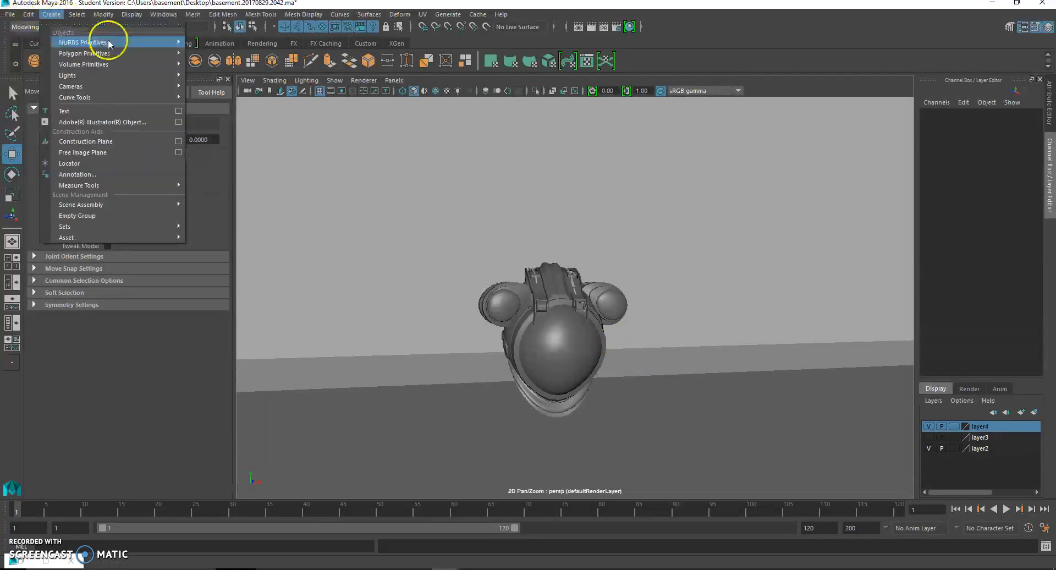
pyautogui.moveTo(122, 75)
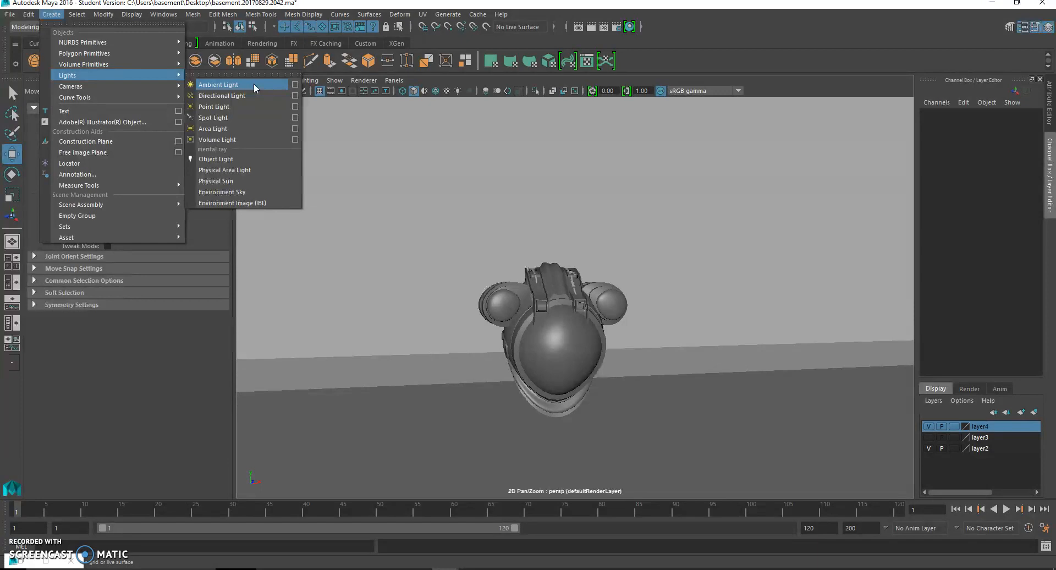
pyautogui.click(250, 107)
pyautogui.scroll(-3, 495, 283)
pyautogui.scroll(-3, 495, 283)
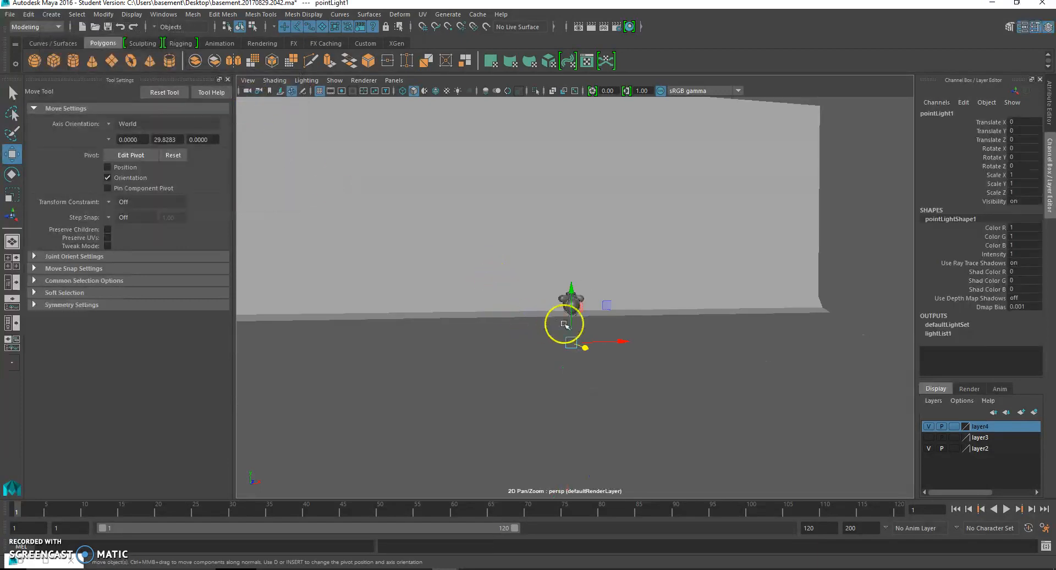
pyautogui.moveTo(572, 297); pyautogui.dragTo(574, 228)
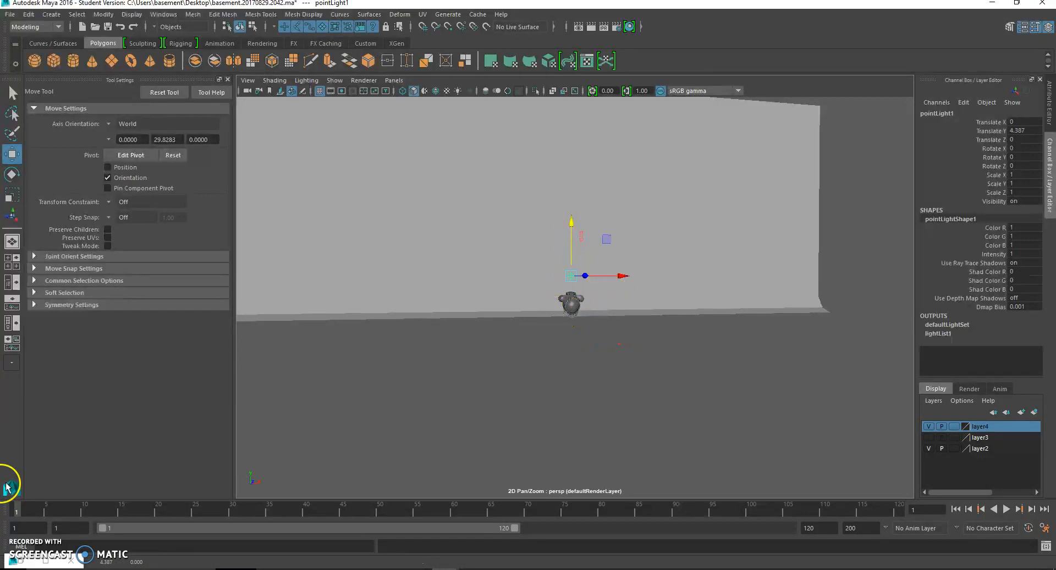
pyautogui.scroll(3, 668, 290)
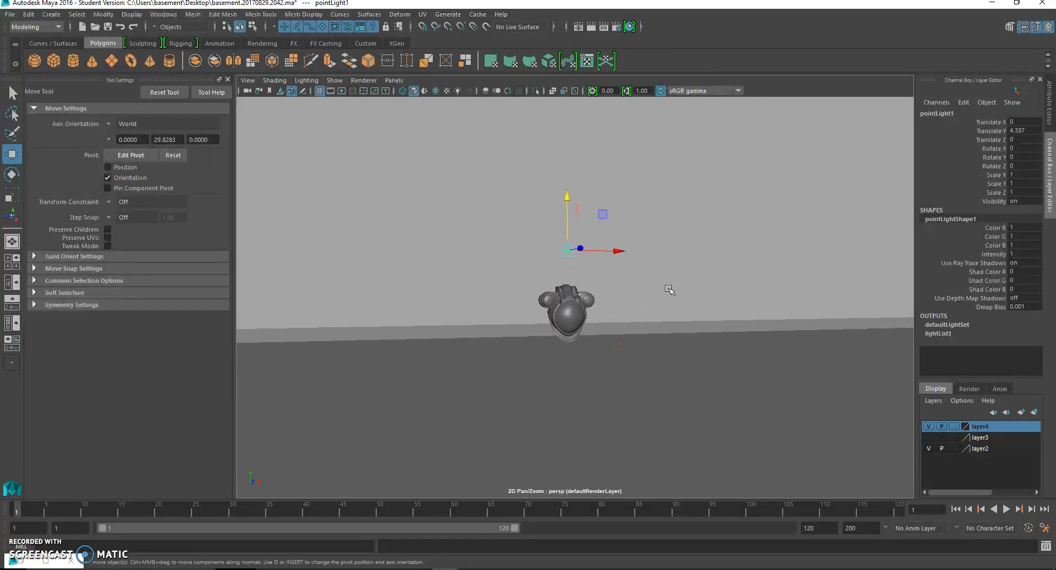
pyautogui.press('7')
pyautogui.keyDown('alt'); pyautogui.moveTo(580, 272); pyautogui.dragTo(630, 271); pyautogui.keyUp('alt')
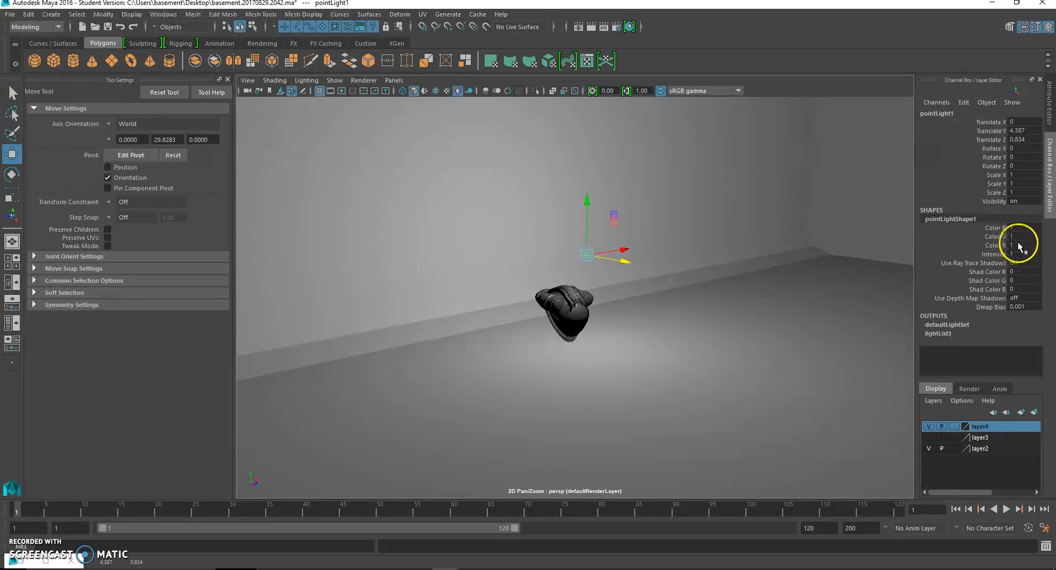
# Set the point light's intensity to 0.3.
pyautogui.doubleClick(1032, 252)
pyautogui.write('.3')
pyautogui.press('Return')
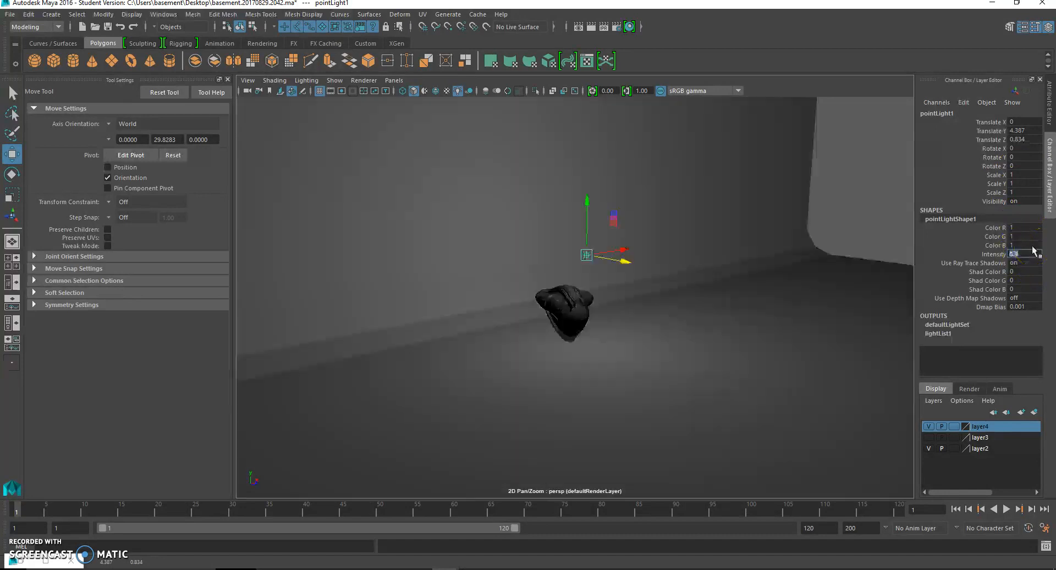
# Move the point light beside the helmet to about X 2.008, Y 3.318, Z 0.358, and duplicate it.
pyautogui.scroll(4, 854, 267)
pyautogui.keyDown('alt'); pyautogui.moveTo(851, 266); pyautogui.dragTo(770, 263); pyautogui.keyUp('alt')
pyautogui.moveTo(625, 216); pyautogui.dragTo(652, 224)
pyautogui.moveTo(684, 284); pyautogui.dragTo(696, 306)
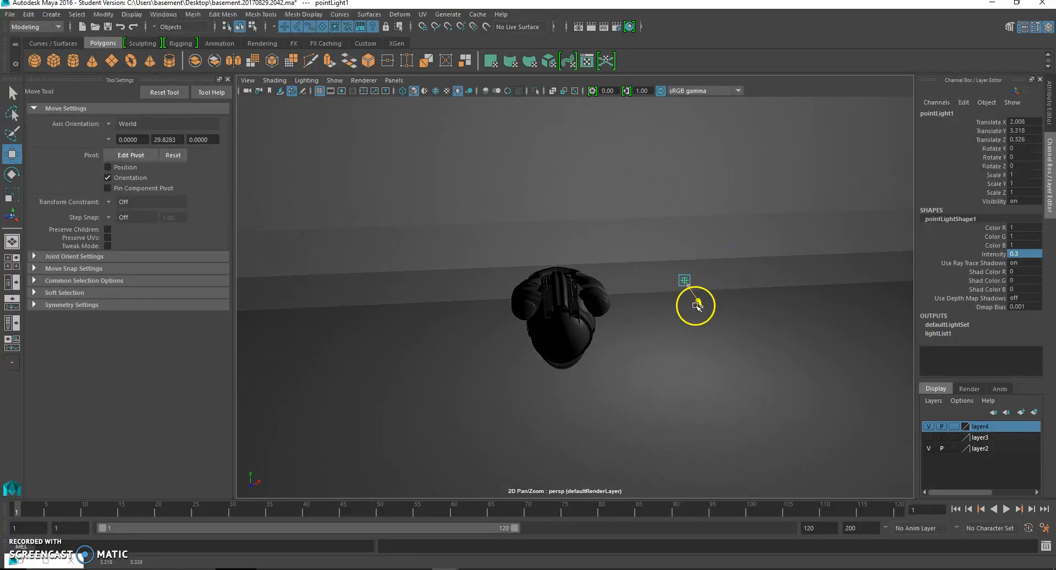
pyautogui.hotkey('ctrl', 'd')
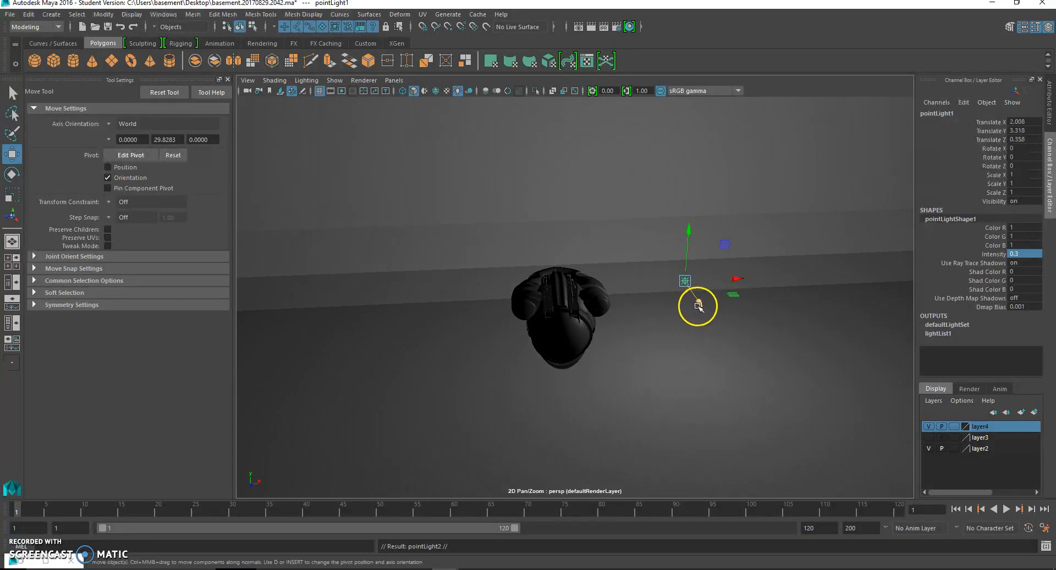
# Move the duplicated point light to the opposite side of the helmet, at about X -2.282.
pyautogui.moveTo(737, 278); pyautogui.dragTo(477, 263)
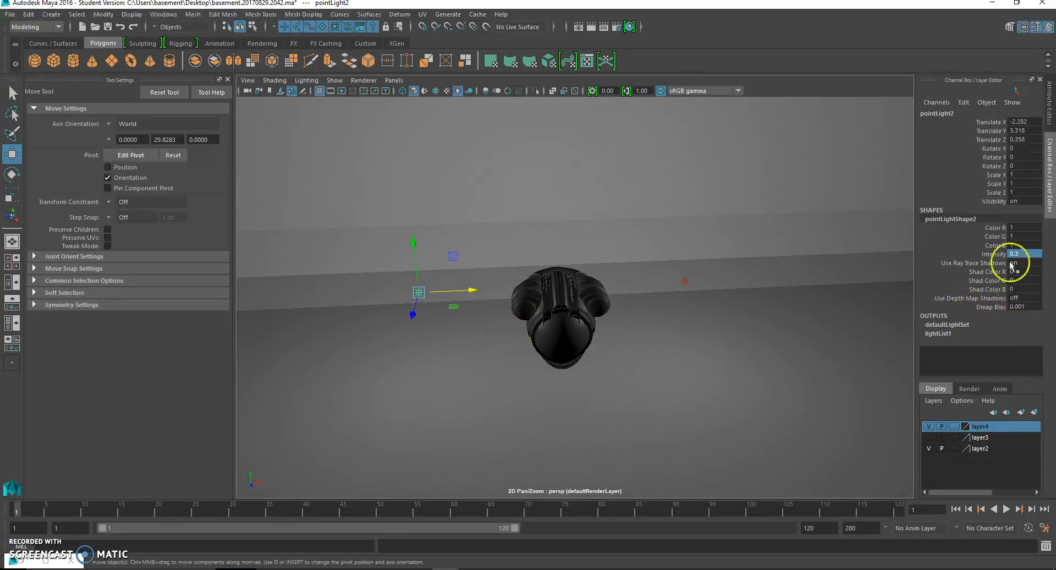
pyautogui.click(682, 341)
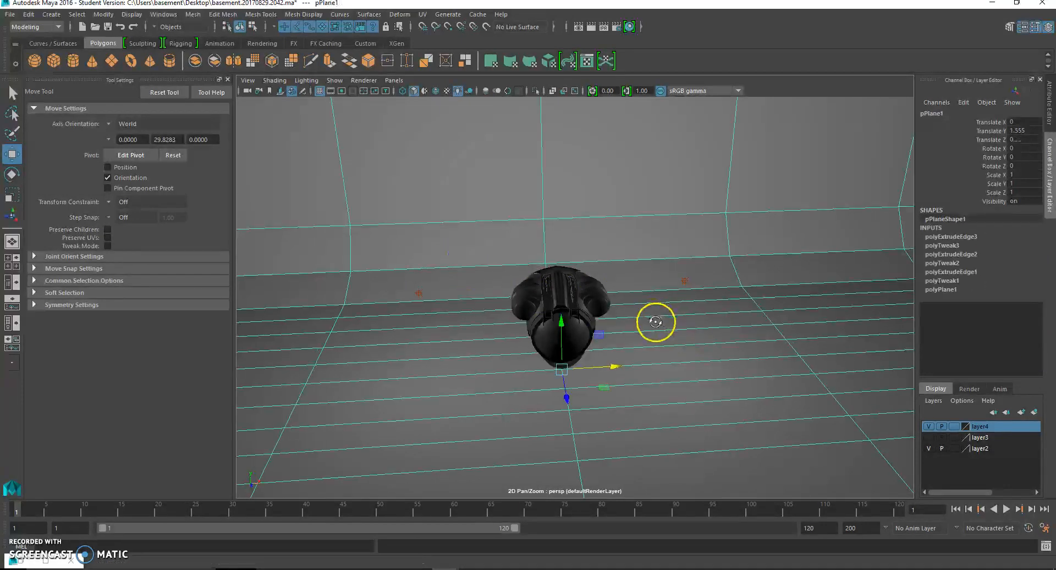
pyautogui.click(685, 284)
pyautogui.keyDown('alt'); pyautogui.moveTo(707, 301); pyautogui.dragTo(726, 279); pyautogui.keyUp('alt')
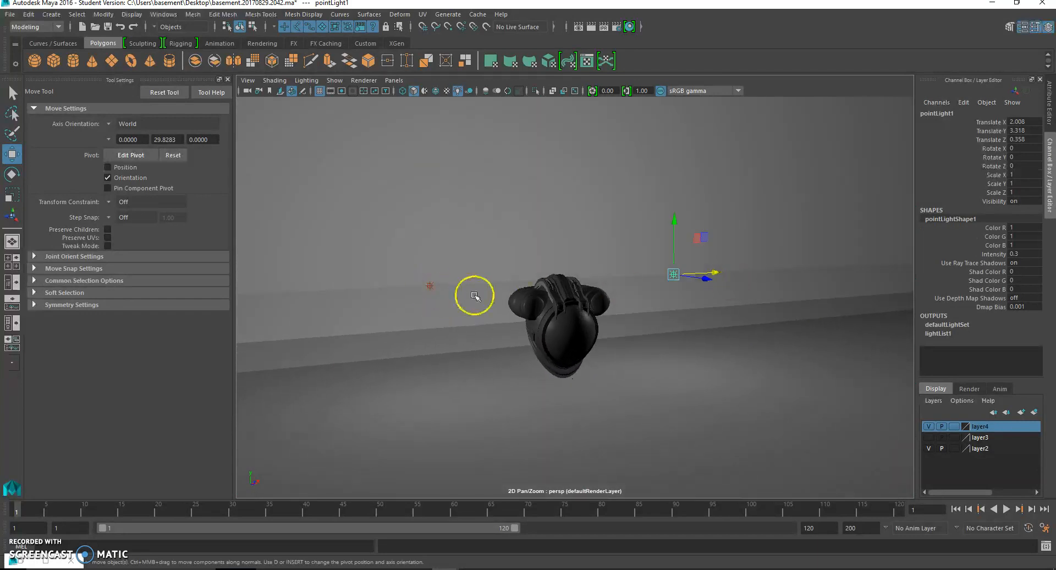
pyautogui.keyDown('alt'); pyautogui.moveTo(471, 294); pyautogui.dragTo(479, 297); pyautogui.keyUp('alt')
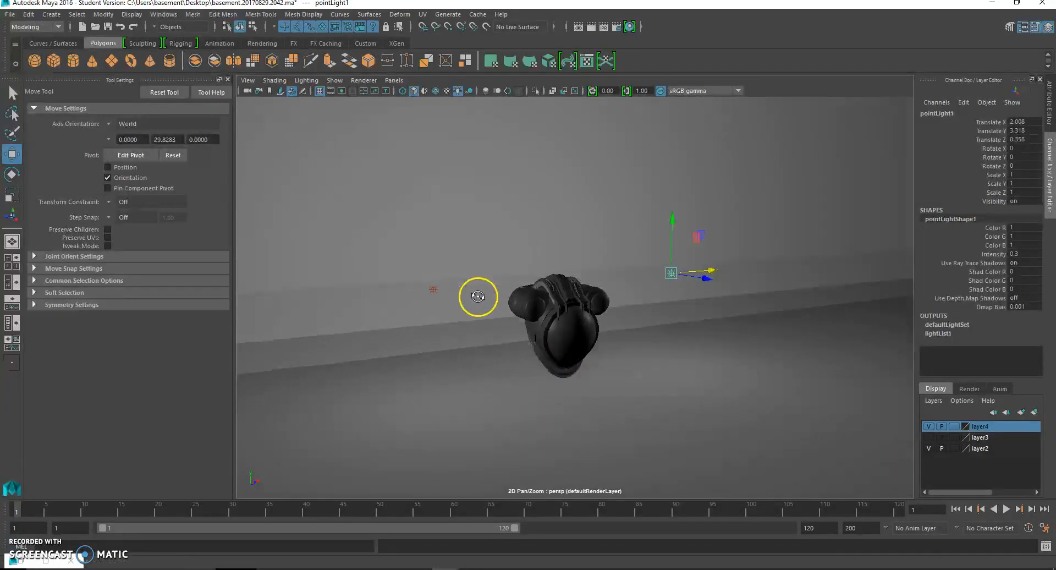
# Add a spot light and position it in front of the helmet at about Y 3.111 and Z 10.273.
pyautogui.click(56, 19)
pyautogui.moveTo(82, 74)
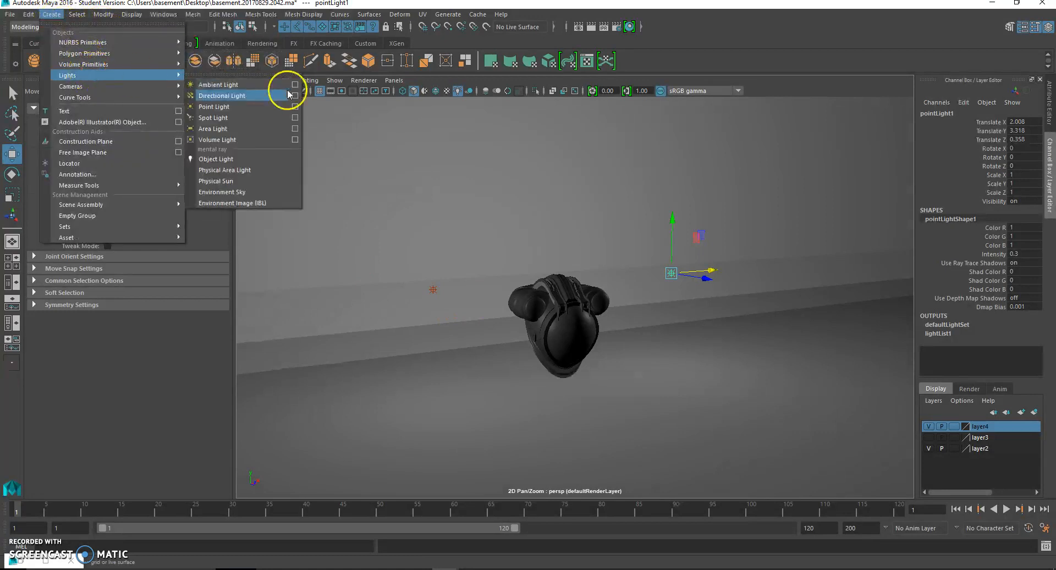
pyautogui.click(263, 117)
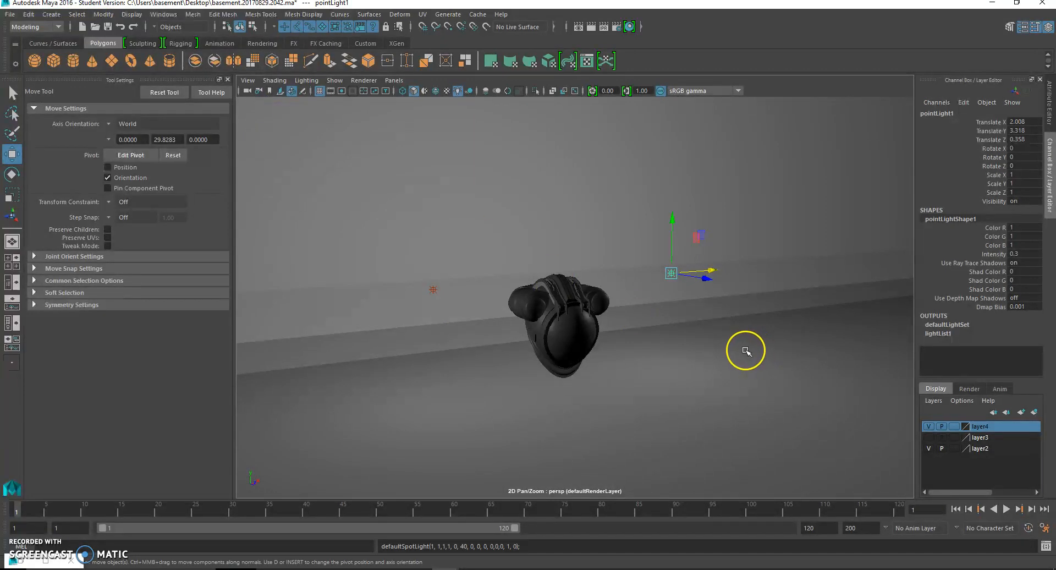
pyautogui.moveTo(563, 423); pyautogui.dragTo(573, 250)
pyautogui.moveTo(594, 297); pyautogui.dragTo(724, 351)
pyautogui.scroll(-2, 731, 362)
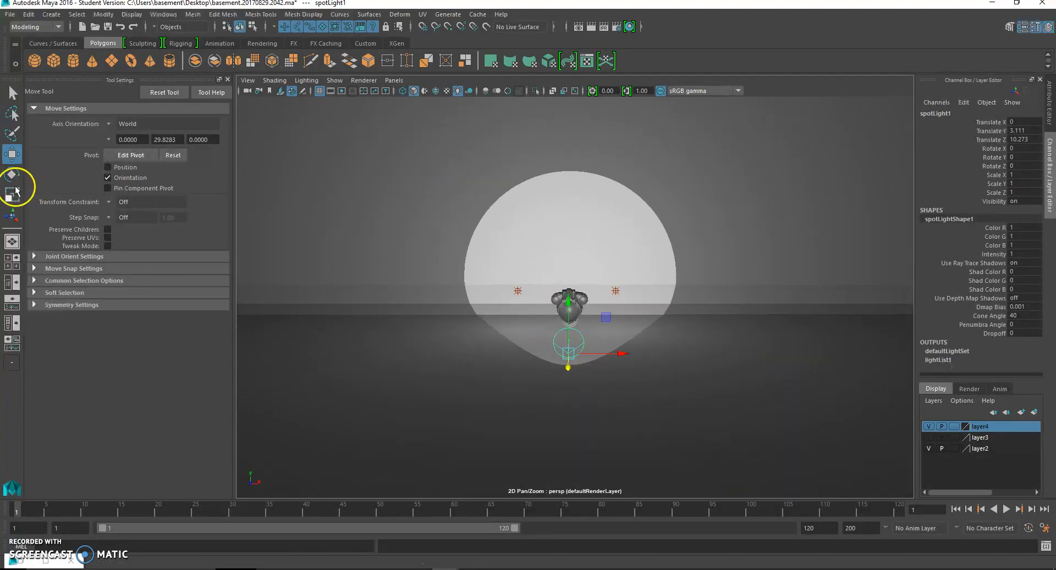
# Raise the spot light to about Y 8.143 and tilt it down toward the helmet to about -32.298 degrees in X.
pyautogui.click(12, 174)
pyautogui.moveTo(566, 339); pyautogui.dragTo(712, 323)
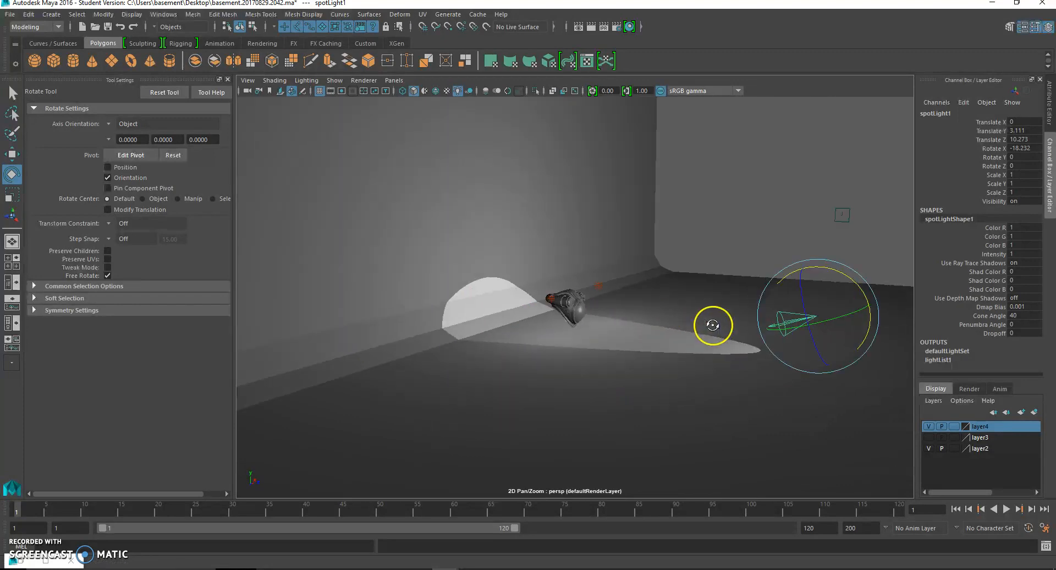
pyautogui.press('w')
pyautogui.moveTo(825, 270); pyautogui.dragTo(819, 129)
pyautogui.keyDown('alt'); pyautogui.moveTo(829, 206); pyautogui.dragTo(733, 240); pyautogui.keyUp('alt')
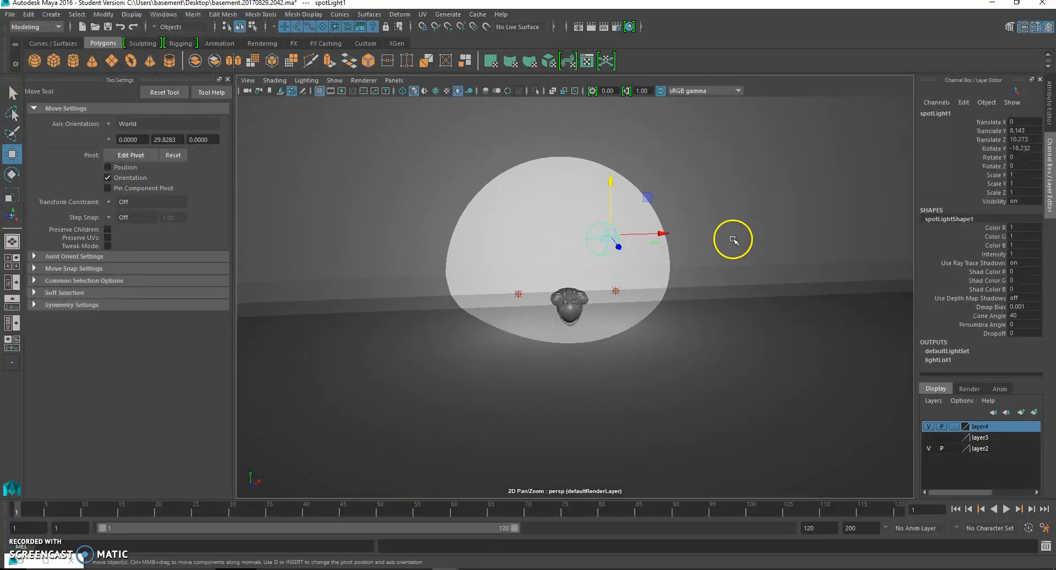
pyautogui.click(12, 174)
pyautogui.moveTo(608, 224); pyautogui.dragTo(618, 211)
pyautogui.scroll(5, 651, 303)
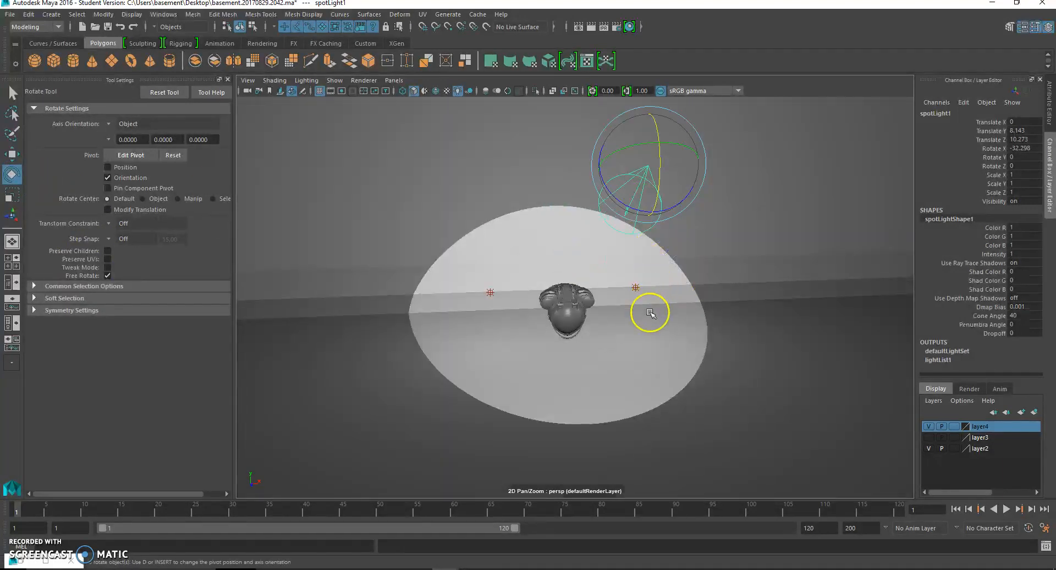
pyautogui.scroll(-4, 657, 323)
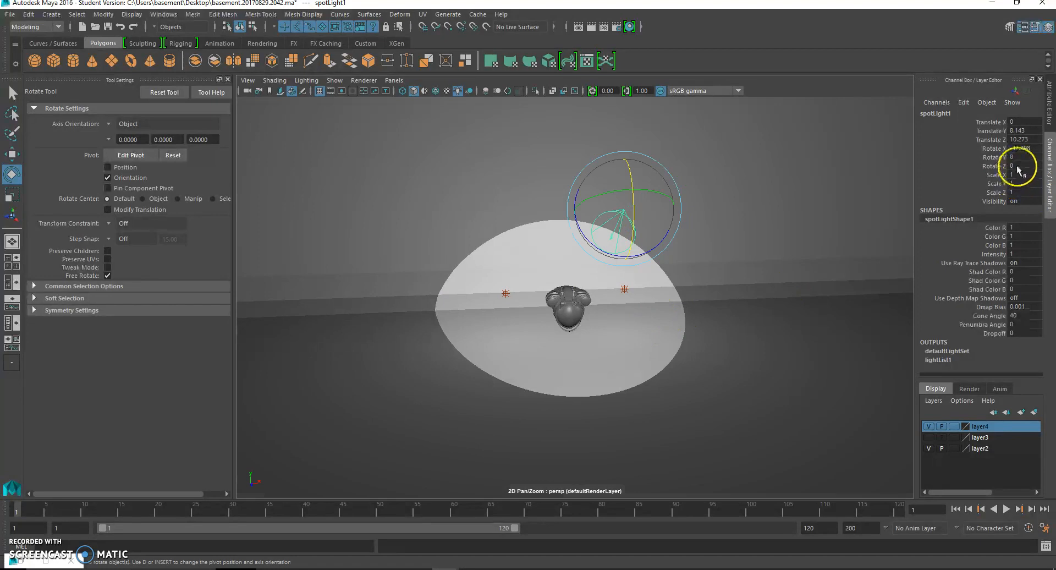
# Set the spot light's intensity to 0.4 and its dropoff to 40.
pyautogui.click(1021, 252)
pyautogui.write('0.4')
pyautogui.press('Return')
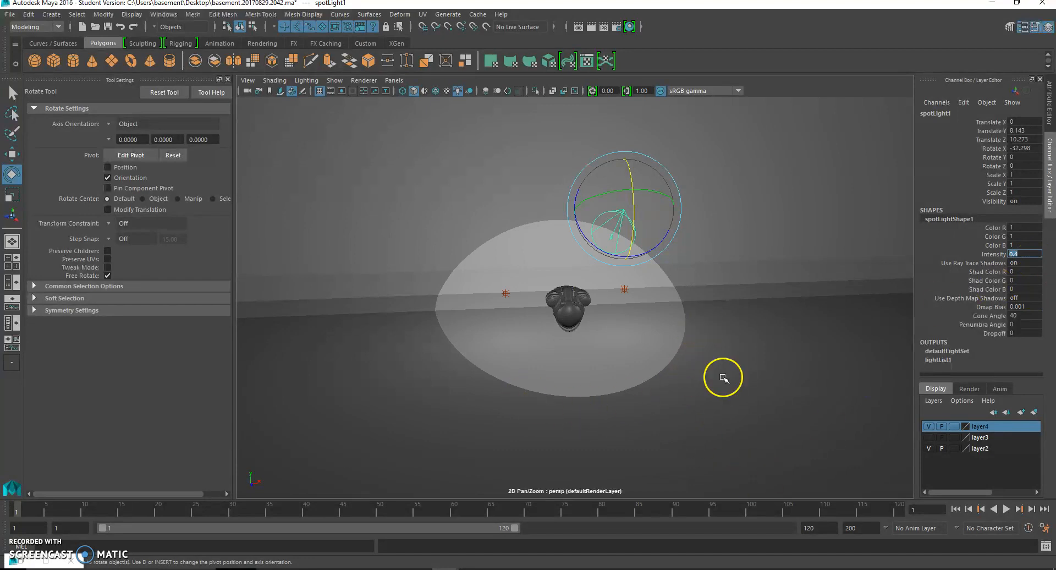
pyautogui.click(1023, 333)
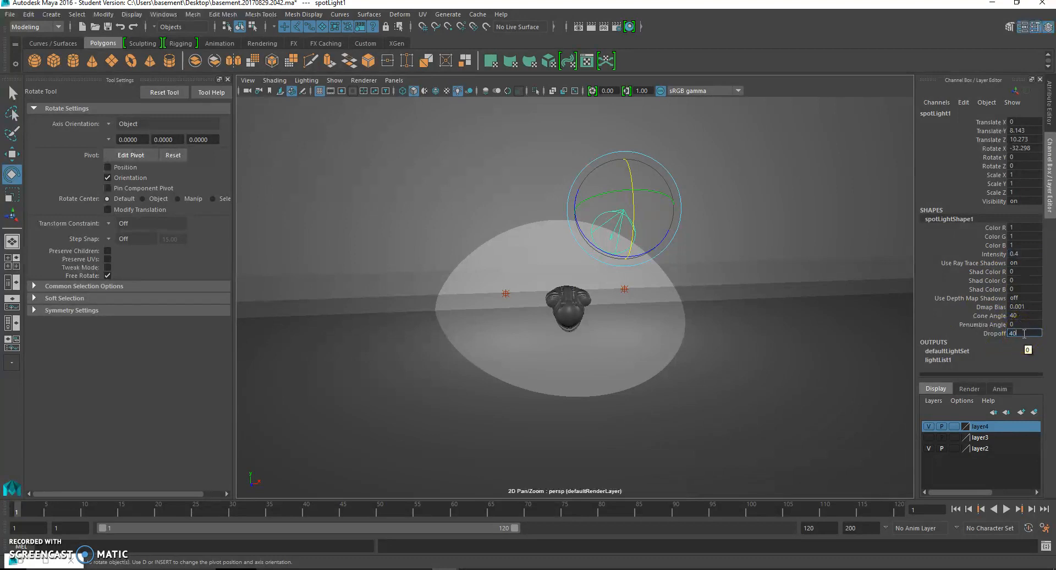
pyautogui.write('40')
pyautogui.press('Return')
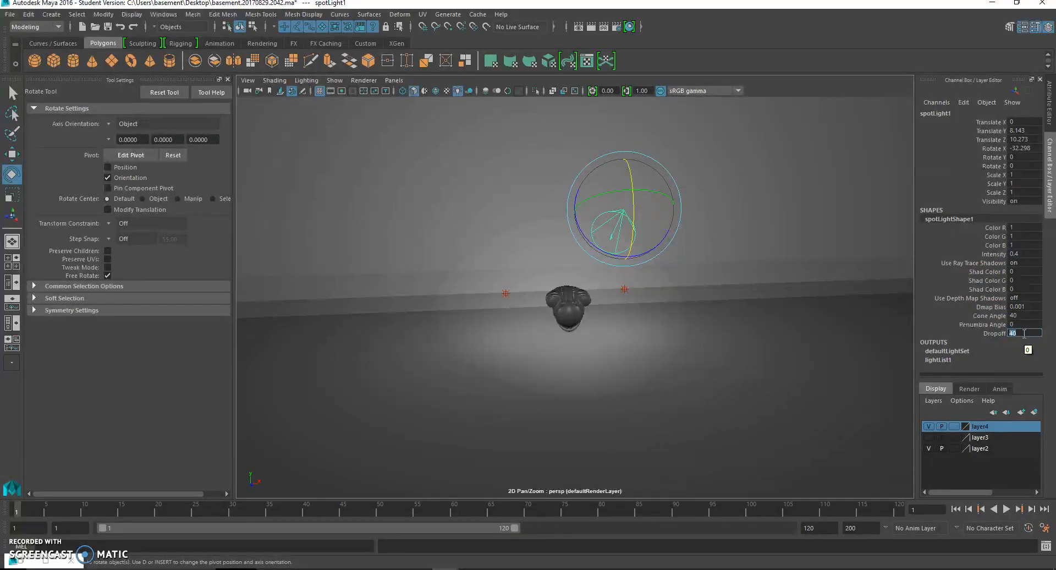
# Raise the spot light's intensity to 0.7 and widen its cone angle to about 49.167.
pyautogui.click(993, 254)
pyautogui.moveTo(754, 335); pyautogui.dragTo(756, 335, button='middle')
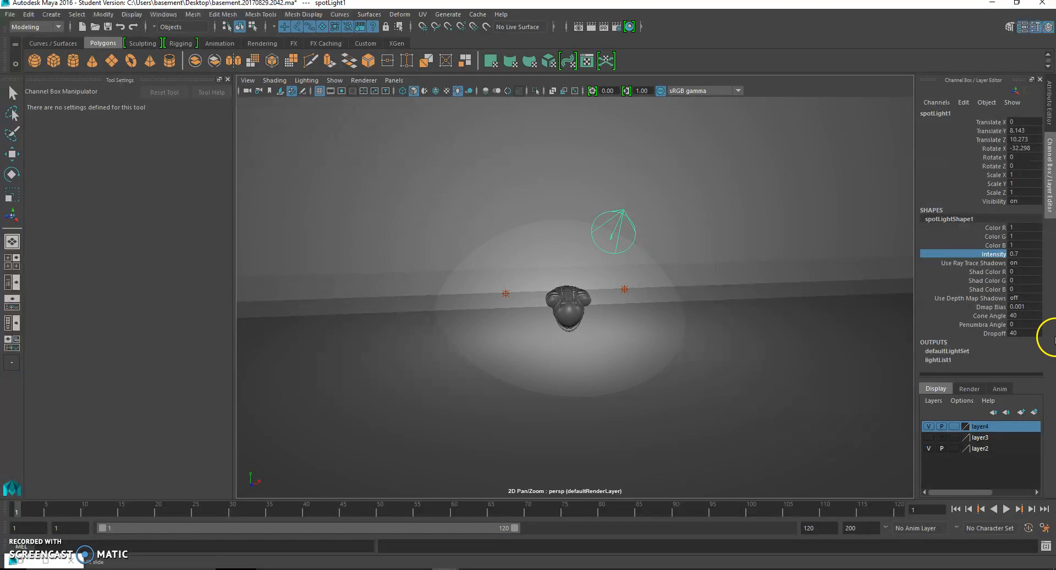
pyautogui.click(984, 315)
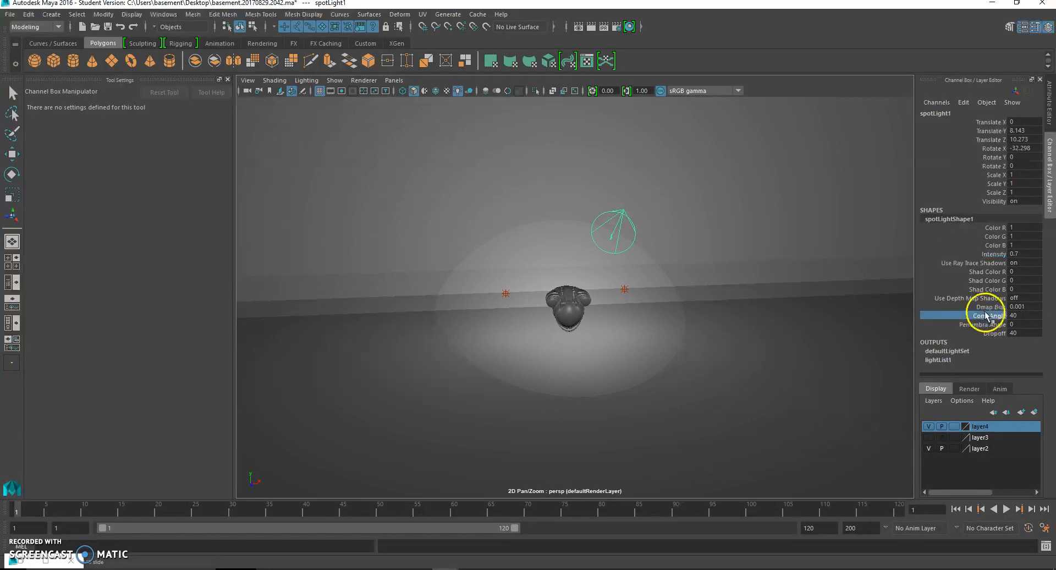
pyautogui.moveTo(744, 345); pyautogui.dragTo(748, 337, button='middle')
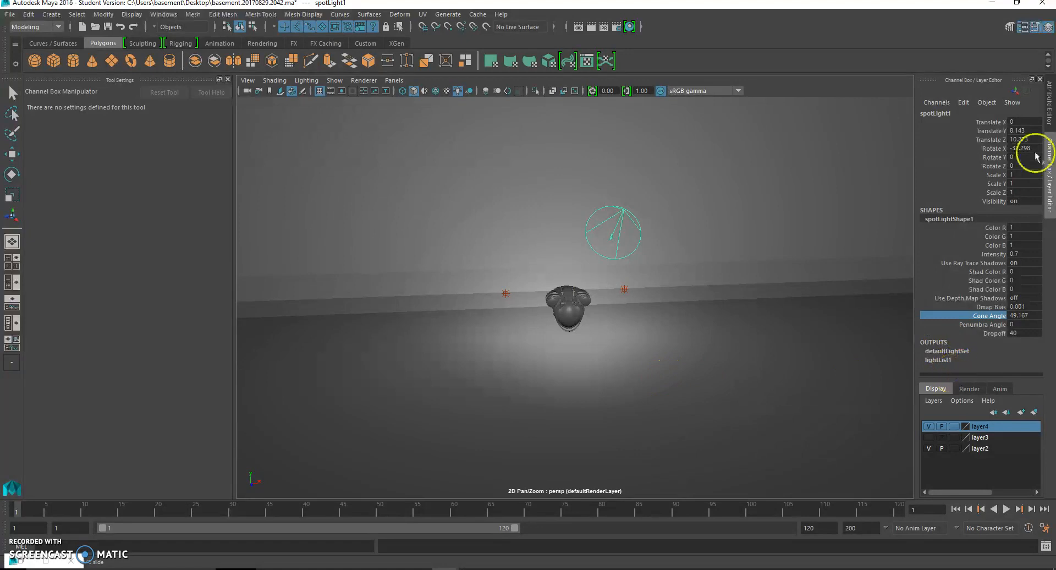
# Check the raytrace shadow attributes of the spot light and both point lights.
pyautogui.click(1050, 115)
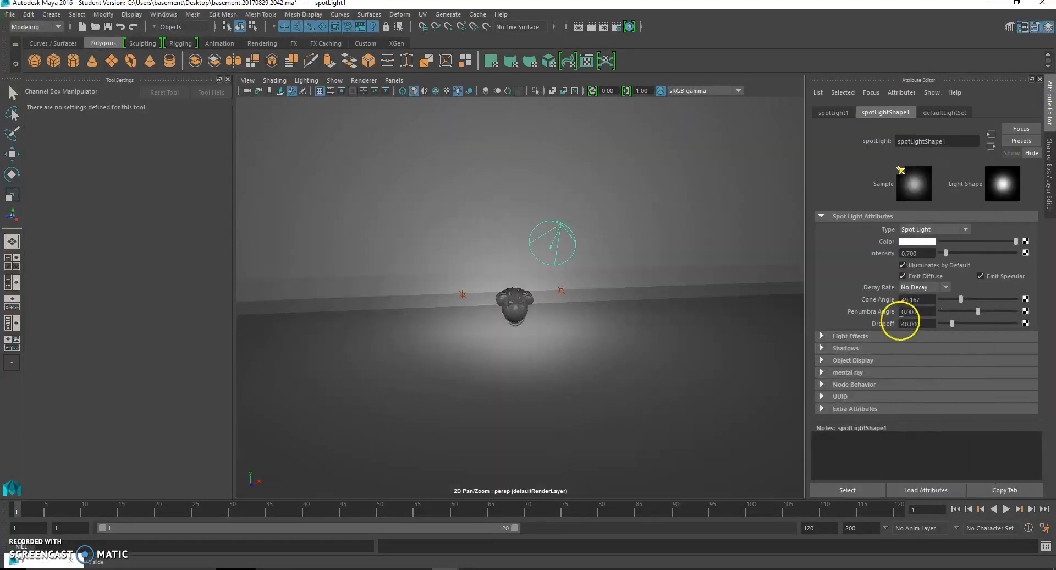
pyautogui.click(854, 350)
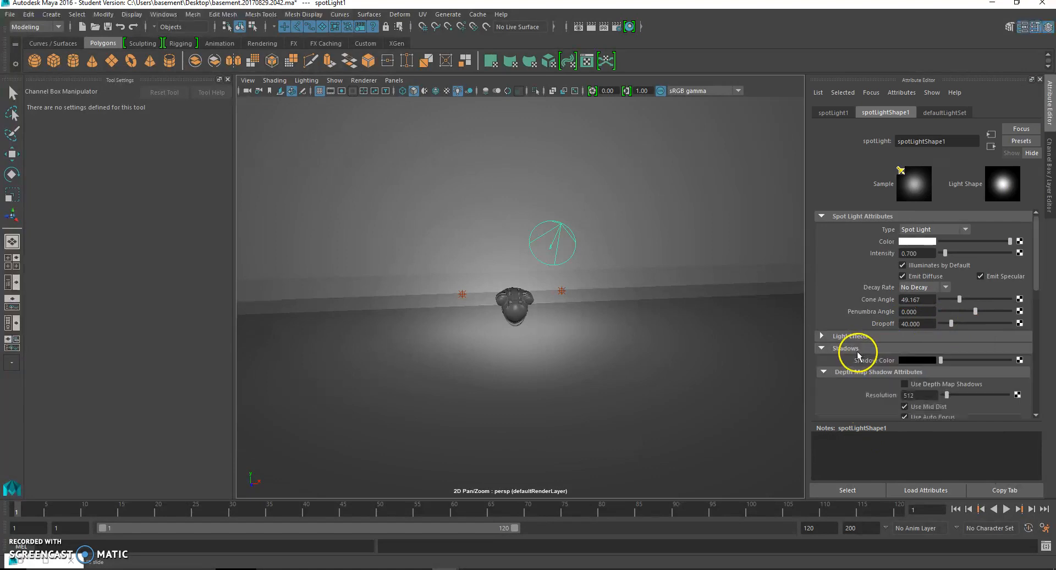
pyautogui.scroll(-2, 858, 352)
pyautogui.scroll(-4, 857, 352)
pyautogui.scroll(-5, 858, 352)
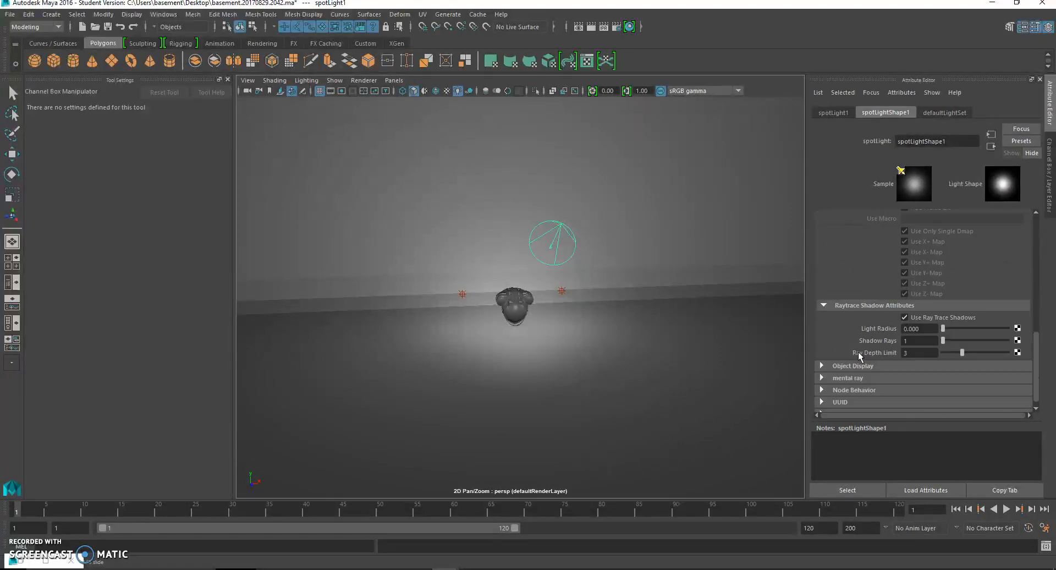
pyautogui.click(462, 296)
pyautogui.press('e')
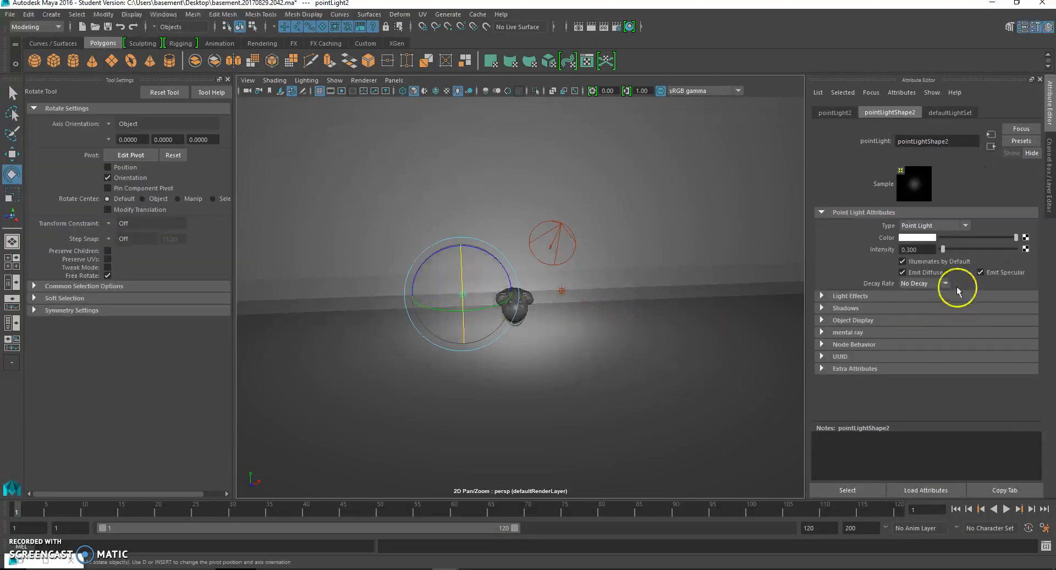
pyautogui.click(866, 308)
pyautogui.scroll(-10, 868, 325)
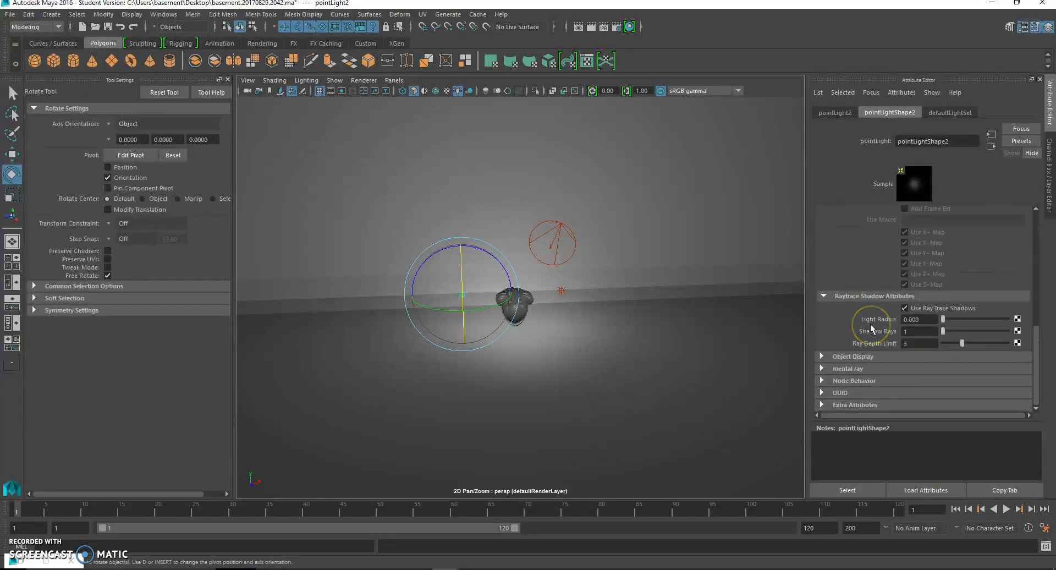
pyautogui.click(562, 289)
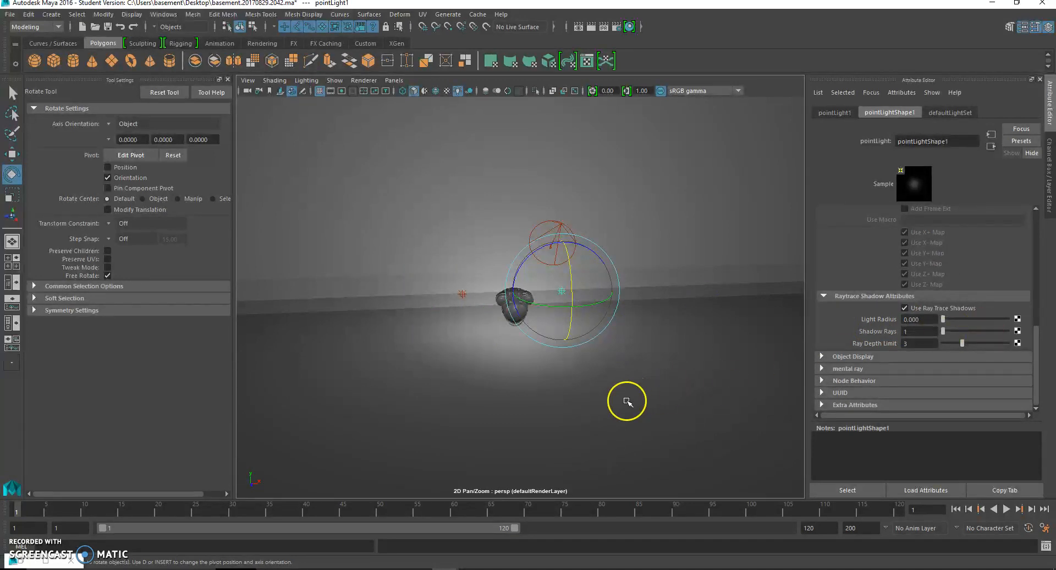
pyautogui.click(638, 401)
pyautogui.scroll(5, 600, 396)
pyautogui.keyDown('alt'); pyautogui.moveTo(600, 396); pyautogui.dragTo(617, 367); pyautogui.keyUp('alt')
pyautogui.scroll(-10, 637, 362)
pyautogui.scroll(6, 617, 367)
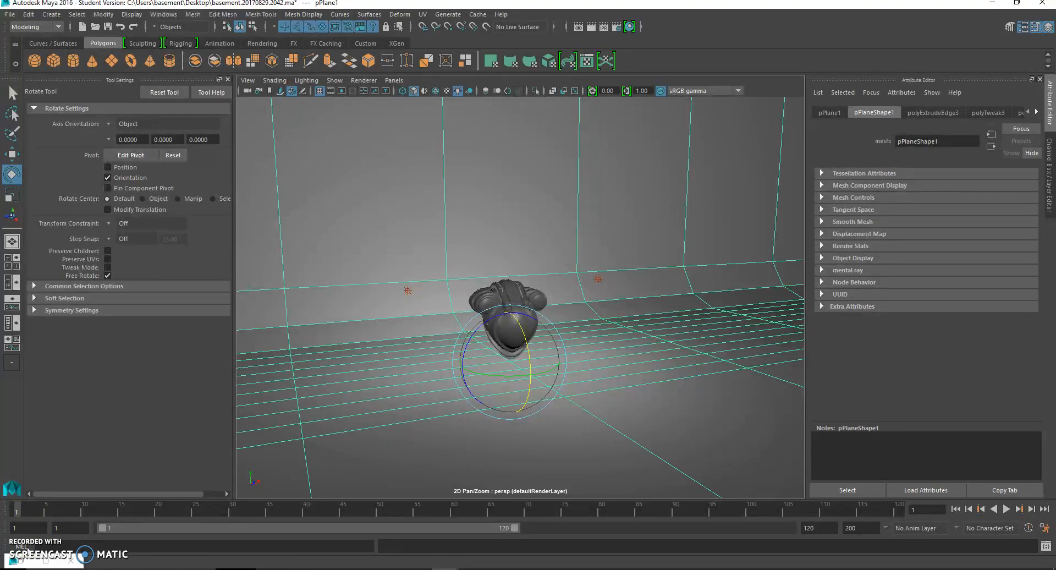
# Open the render settings and create image-based lighting in the mental ray scene environment.
pyautogui.click(163, 14)
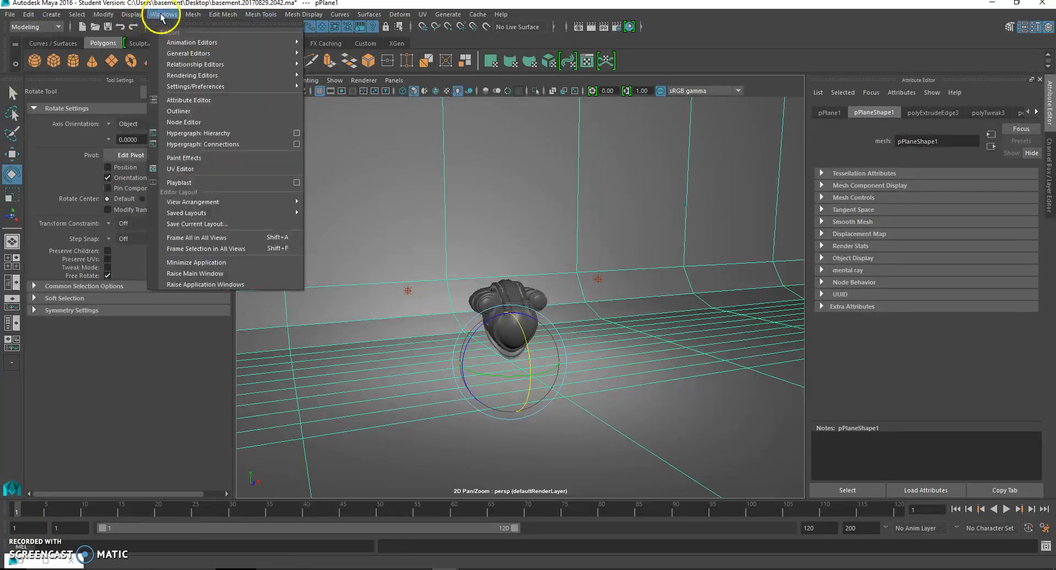
pyautogui.moveTo(206, 76)
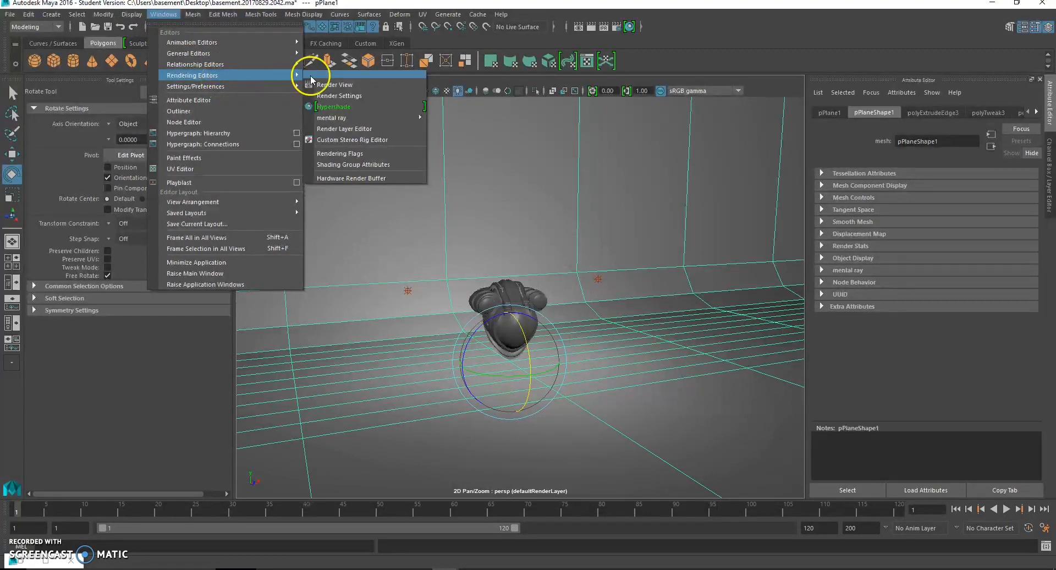
pyautogui.click(352, 103)
pyautogui.click(460, 212)
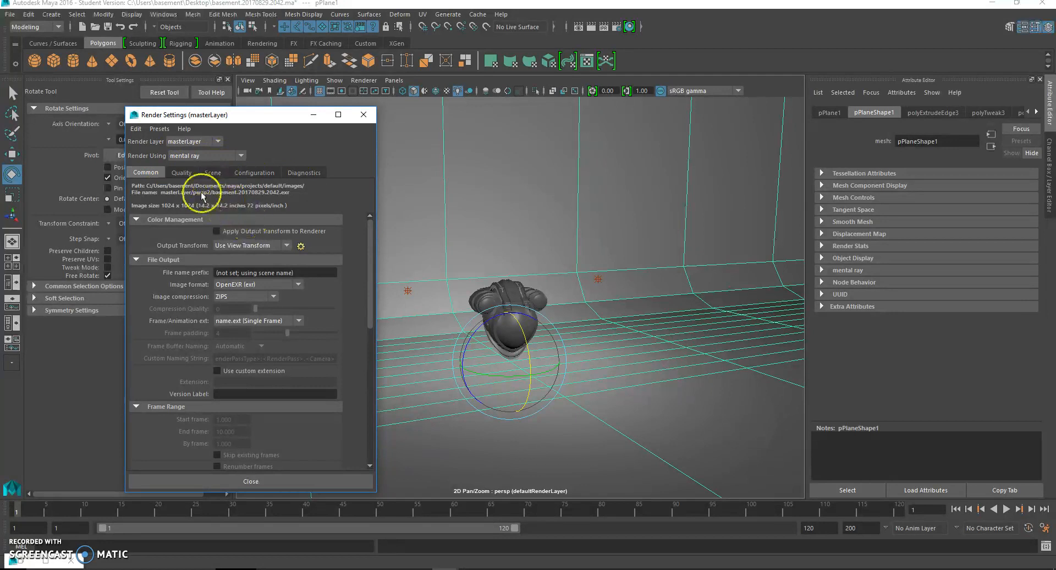
pyautogui.click(211, 172)
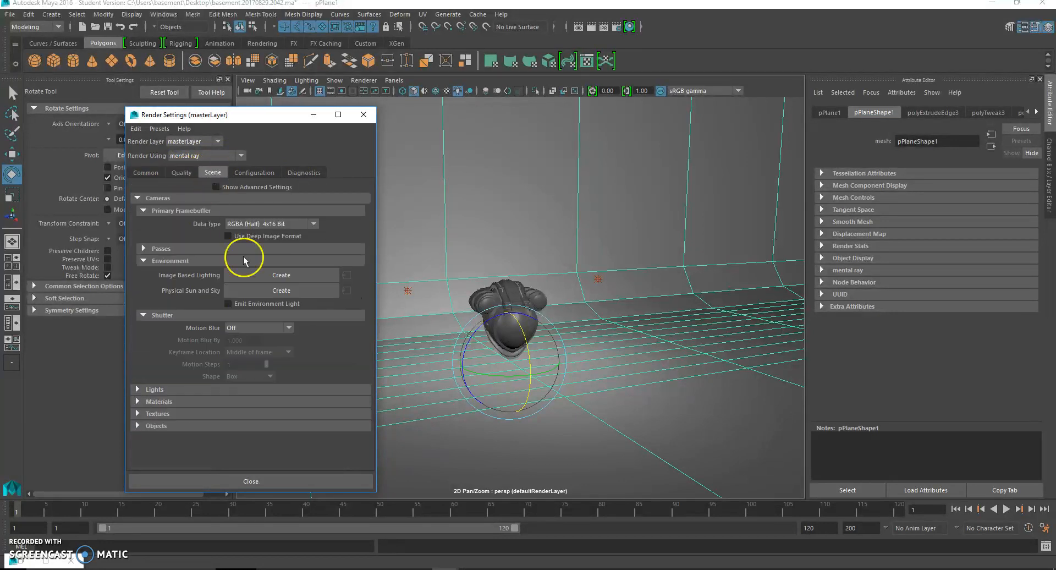
pyautogui.click(265, 275)
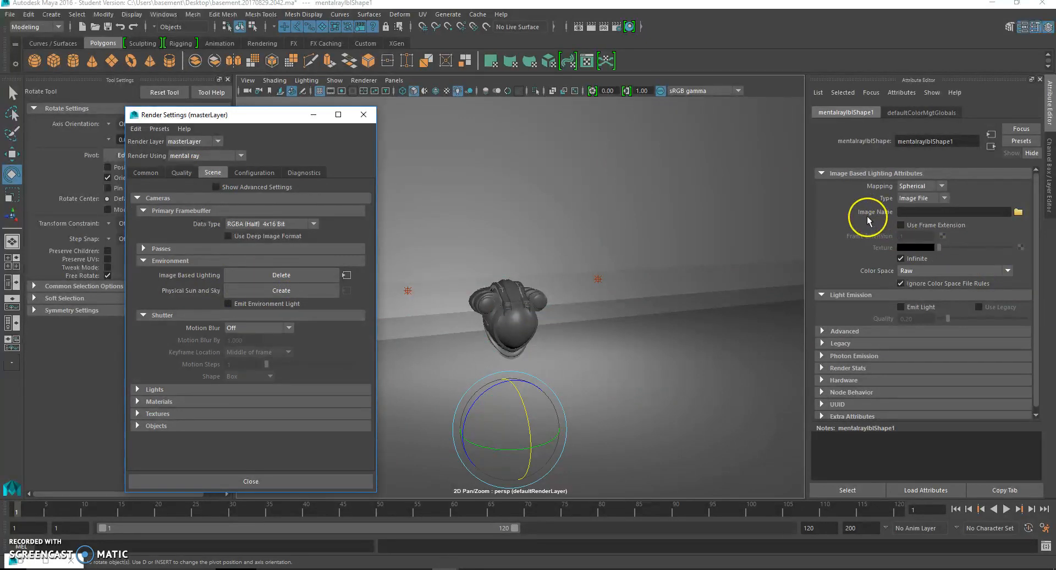
# Load solarsystemimage.jpg from the Desktop as the image-based lighting image and clear the selection.
pyautogui.click(1017, 212)
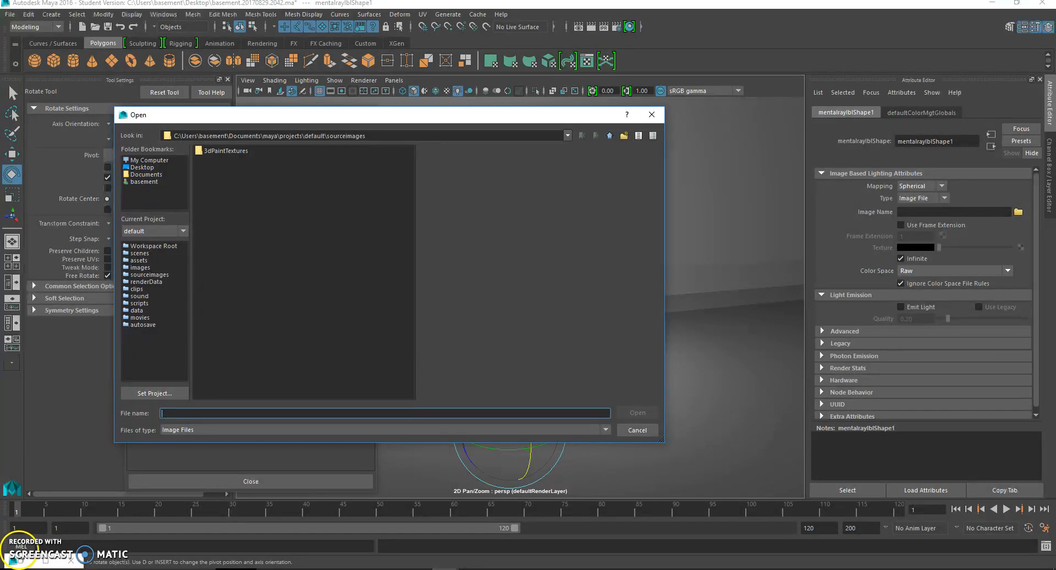
pyautogui.click(141, 167)
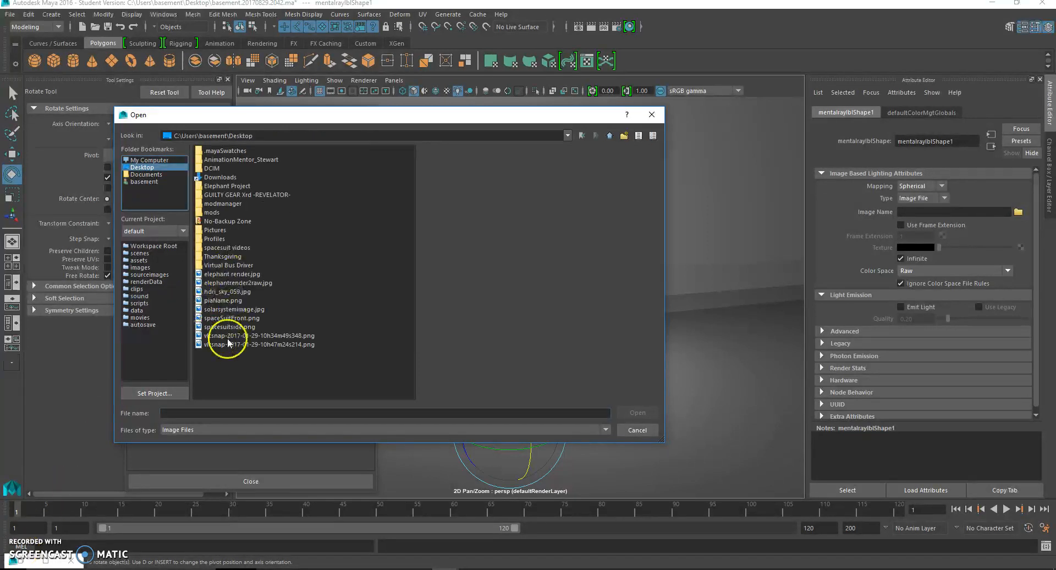
pyautogui.doubleClick(223, 310)
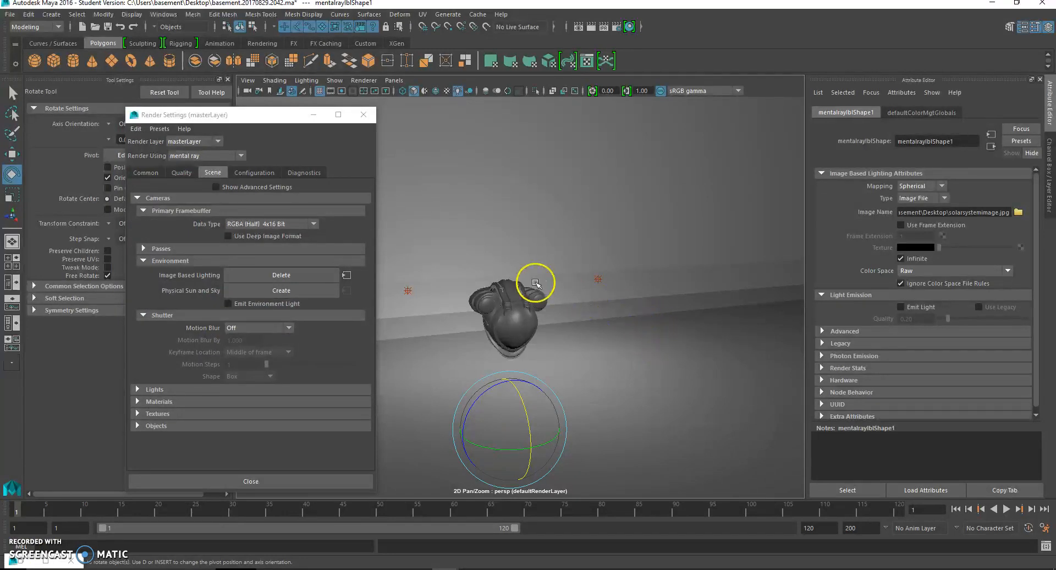
pyautogui.scroll(-8, 534, 284)
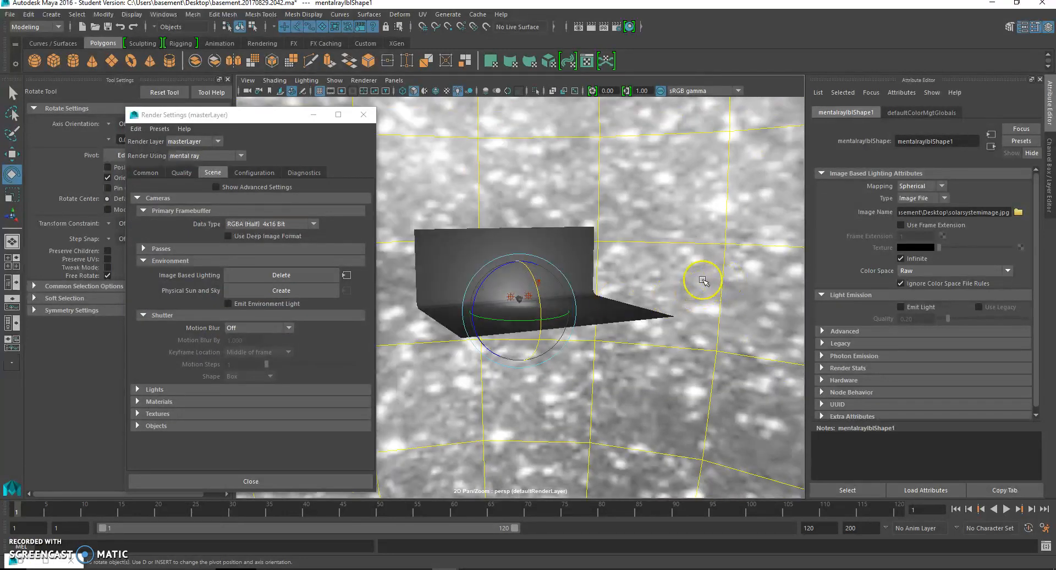
pyautogui.click(702, 280)
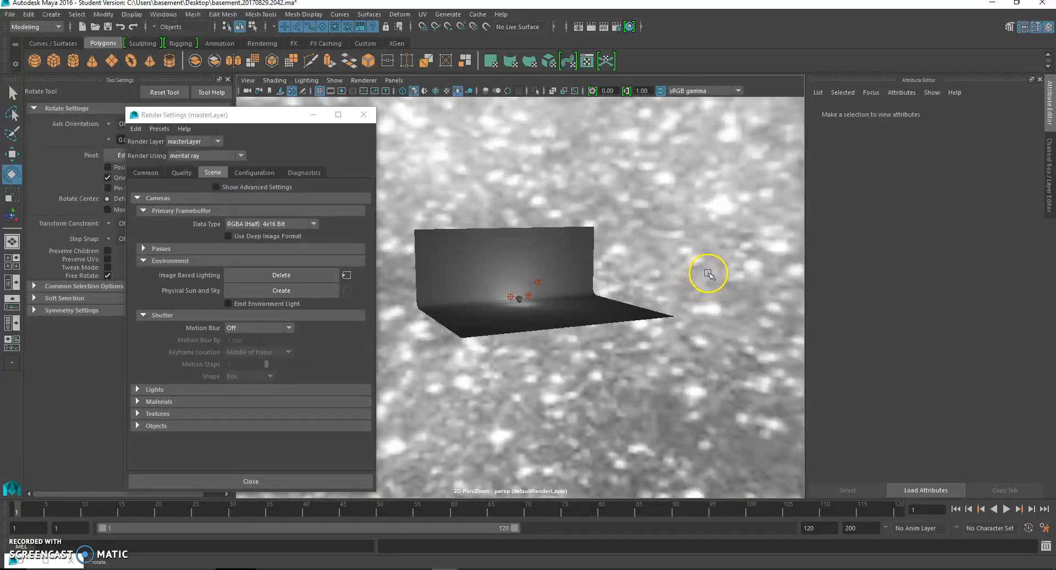
pyautogui.scroll(-8, 701, 282)
pyautogui.scroll(10, 632, 278)
pyautogui.scroll(-8, 636, 304)
pyautogui.scroll(8, 641, 303)
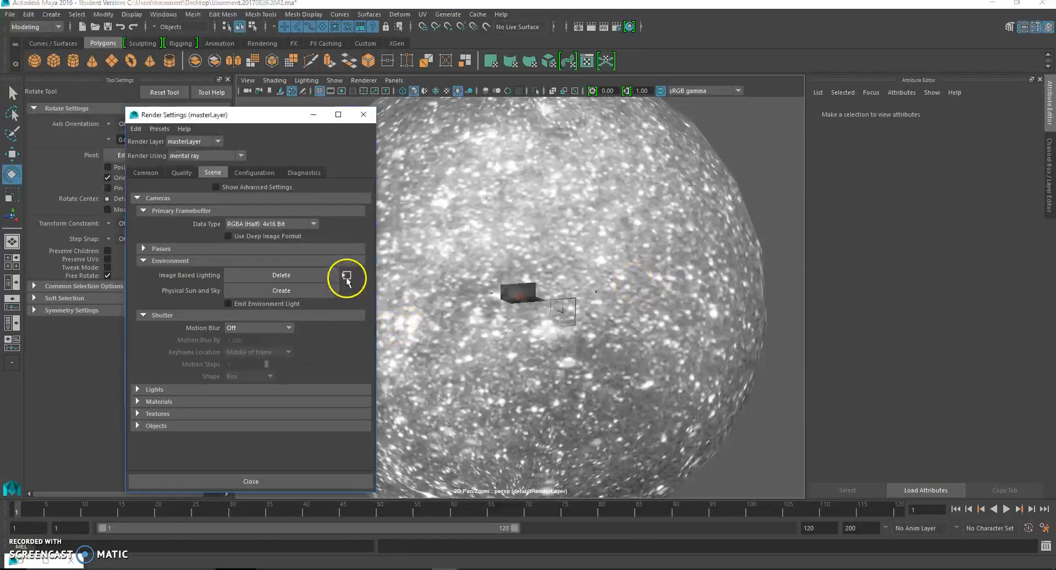
# Open the image-based lighting node's render stats and turn off its primary visibility.
pyautogui.click(346, 275)
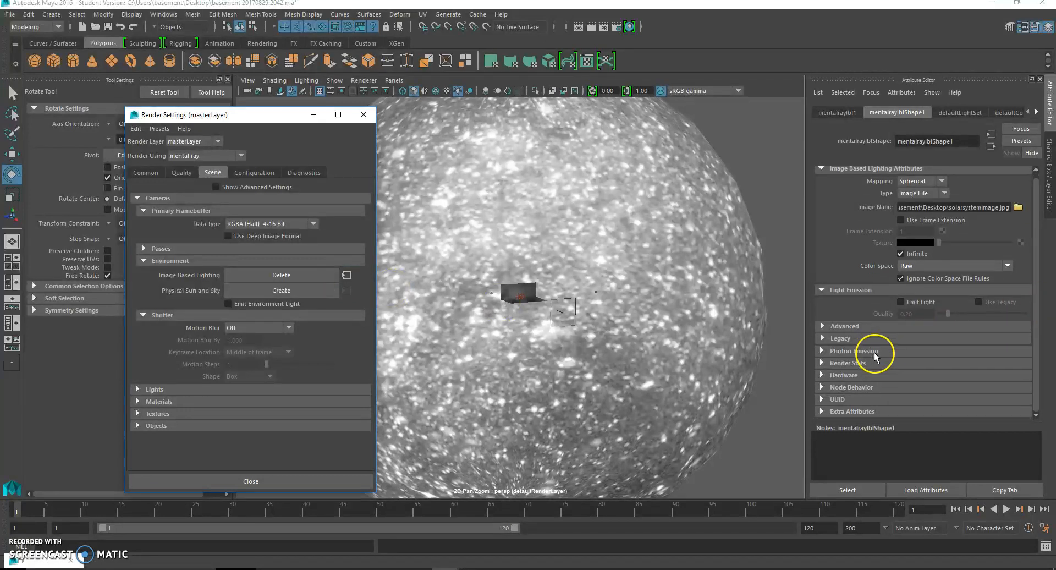
pyautogui.click(823, 362)
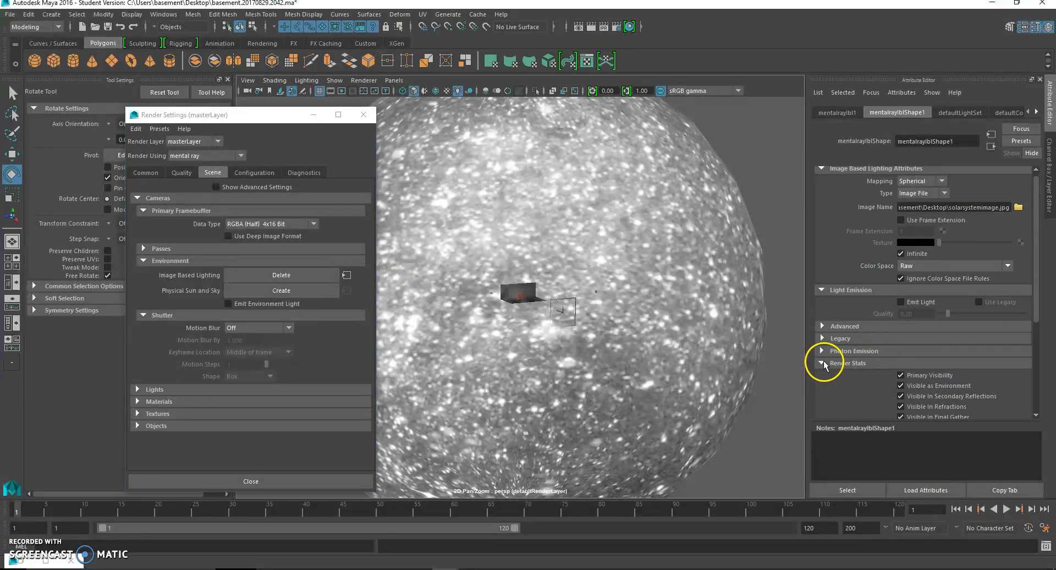
pyautogui.click(901, 375)
pyautogui.keyDown('alt'); pyautogui.moveTo(537, 292); pyautogui.dragTo(570, 356); pyautogui.keyUp('alt')
pyautogui.scroll(3, 570, 355)
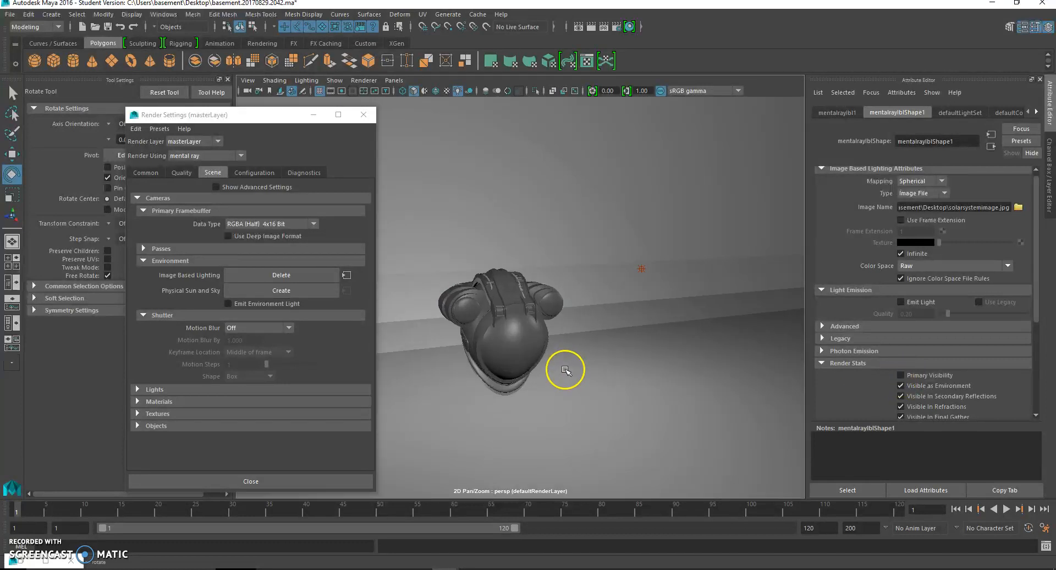
pyautogui.scroll(-10, 499, 300)
pyautogui.scroll(-10, 498, 300)
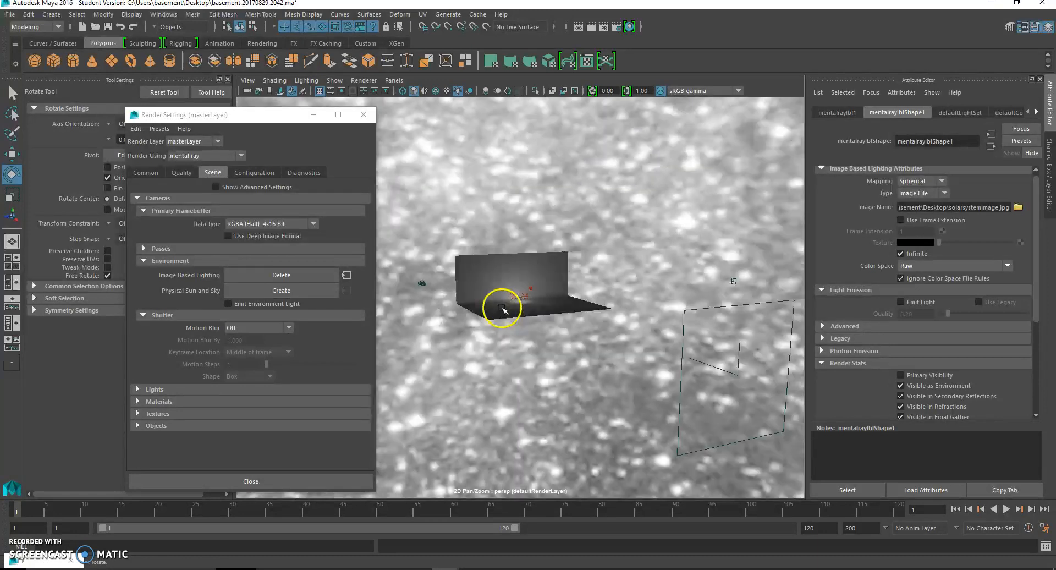
pyautogui.click(12, 195)
pyautogui.click(12, 154)
pyautogui.scroll(10, 649, 288)
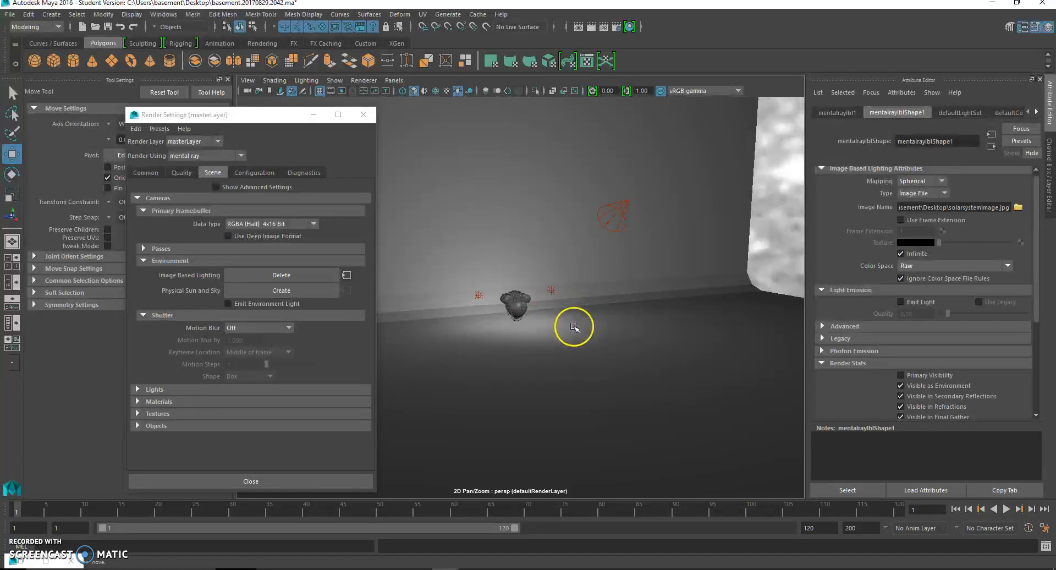
pyautogui.scroll(10, 573, 326)
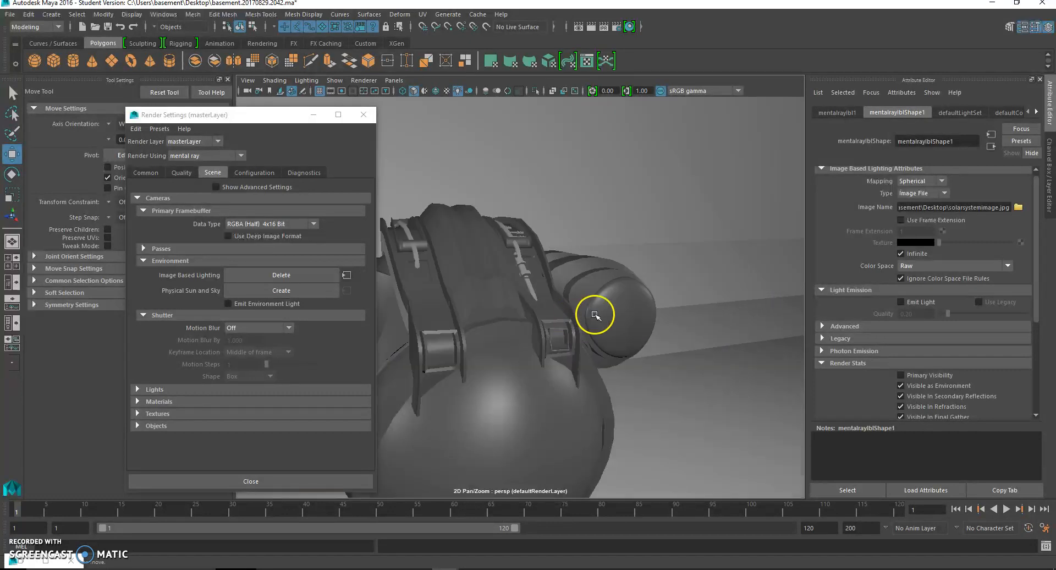
# Set the overall sampling quality to 1.00 and keep the indirect diffuse (GI) mode at Off.
pyautogui.click(179, 172)
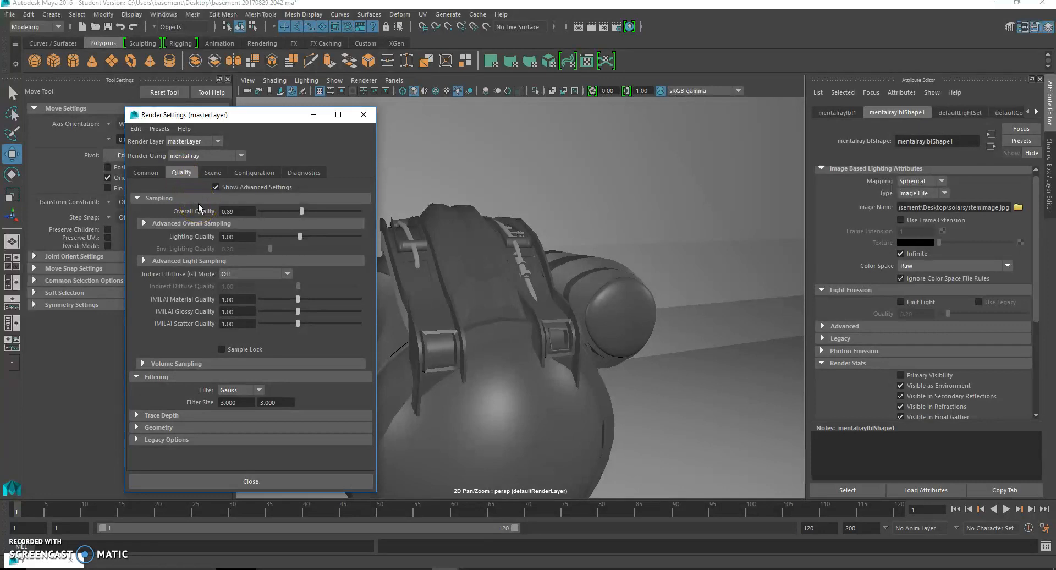
pyautogui.click(147, 172)
pyautogui.scroll(-8, 196, 286)
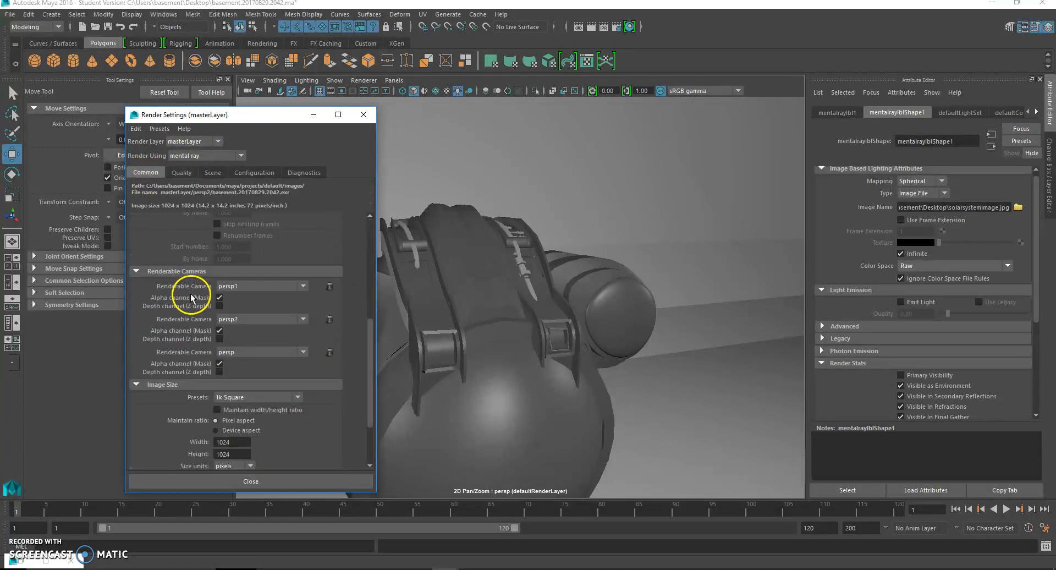
pyautogui.click(184, 174)
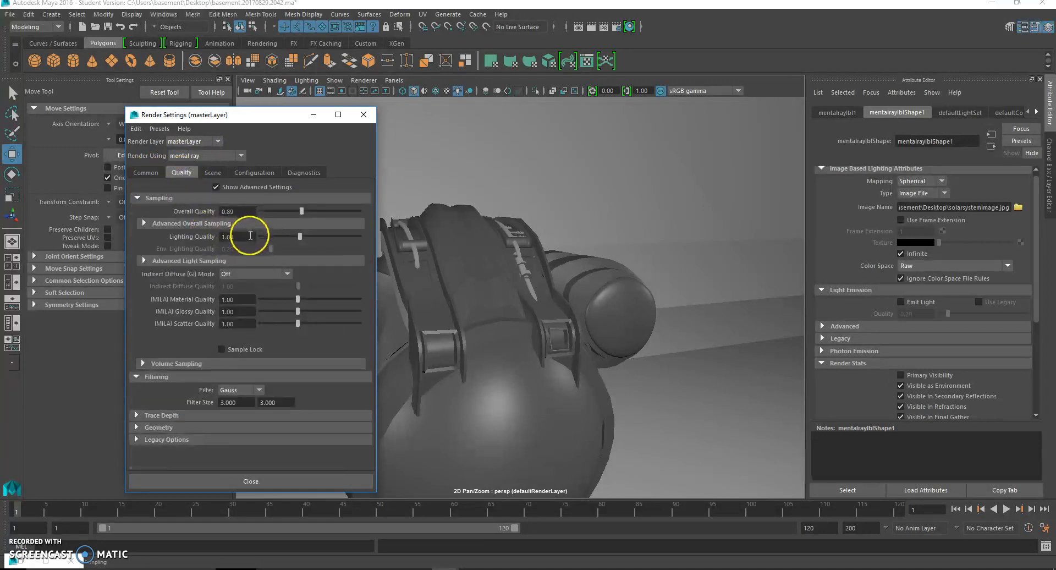
pyautogui.moveTo(251, 211); pyautogui.dragTo(196, 211)
pyautogui.write('1')
pyautogui.press('Return')
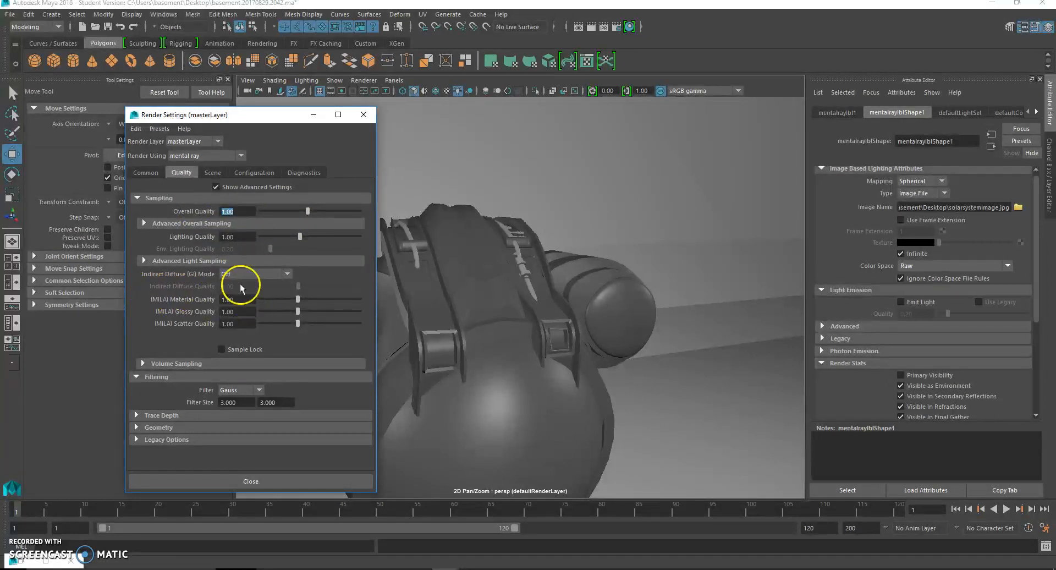
pyautogui.click(262, 276)
pyautogui.click(242, 288)
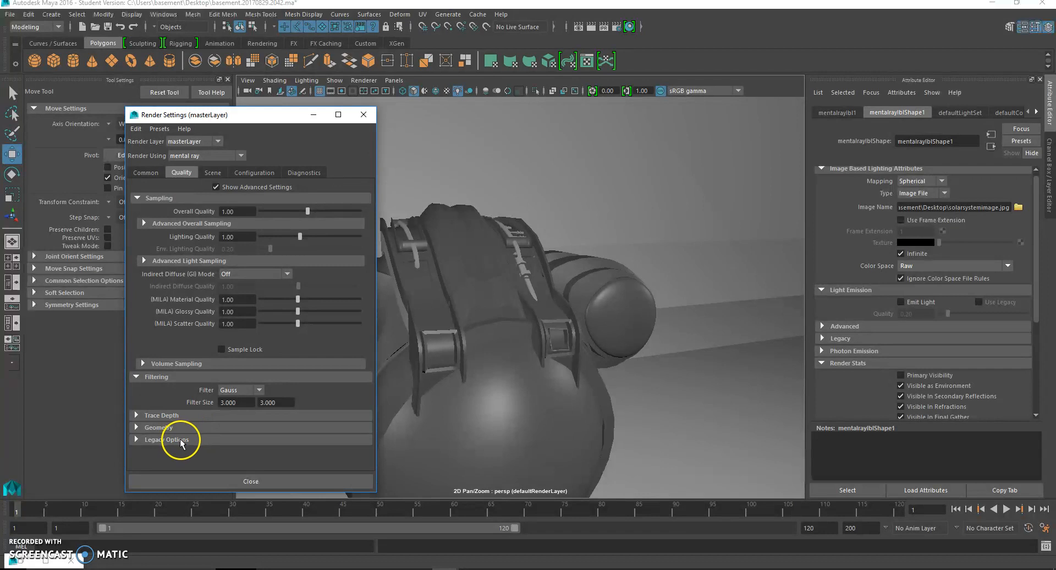
# Keep the 1k Square image size preset in the common render settings and put the settings window away.
pyautogui.click(211, 175)
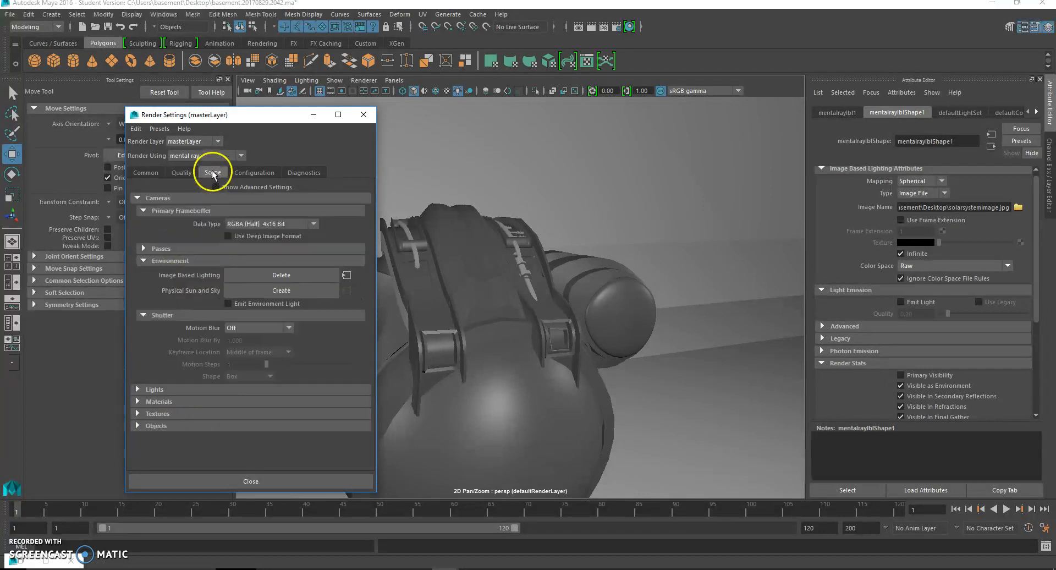
pyautogui.click(151, 172)
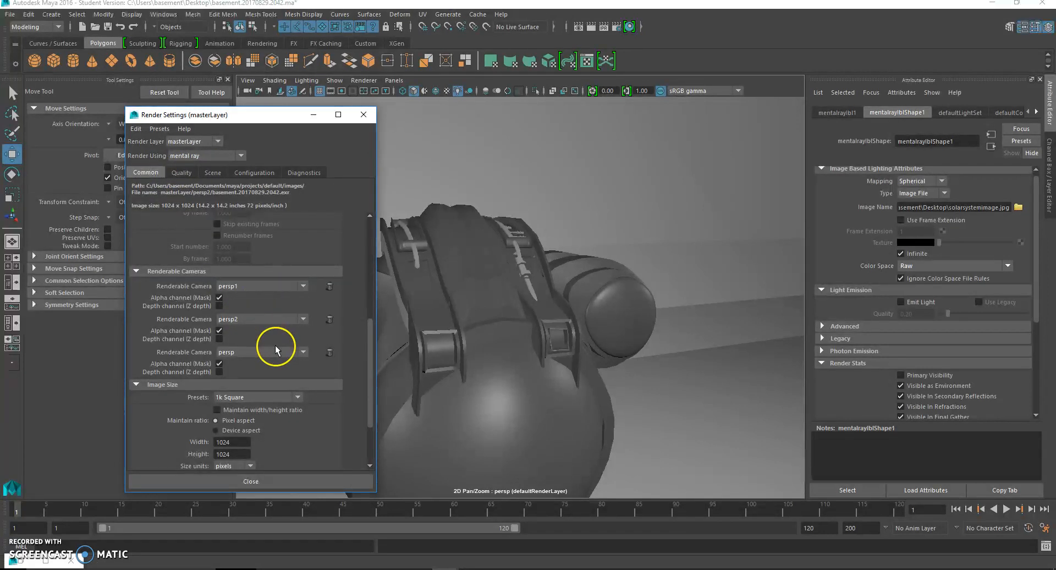
pyautogui.click(272, 398)
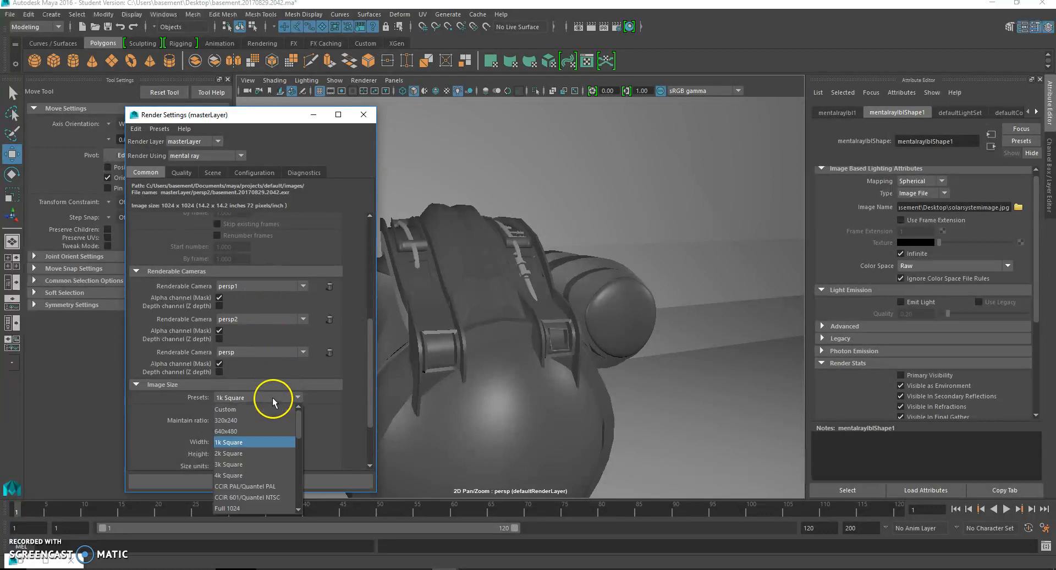
pyautogui.click(250, 444)
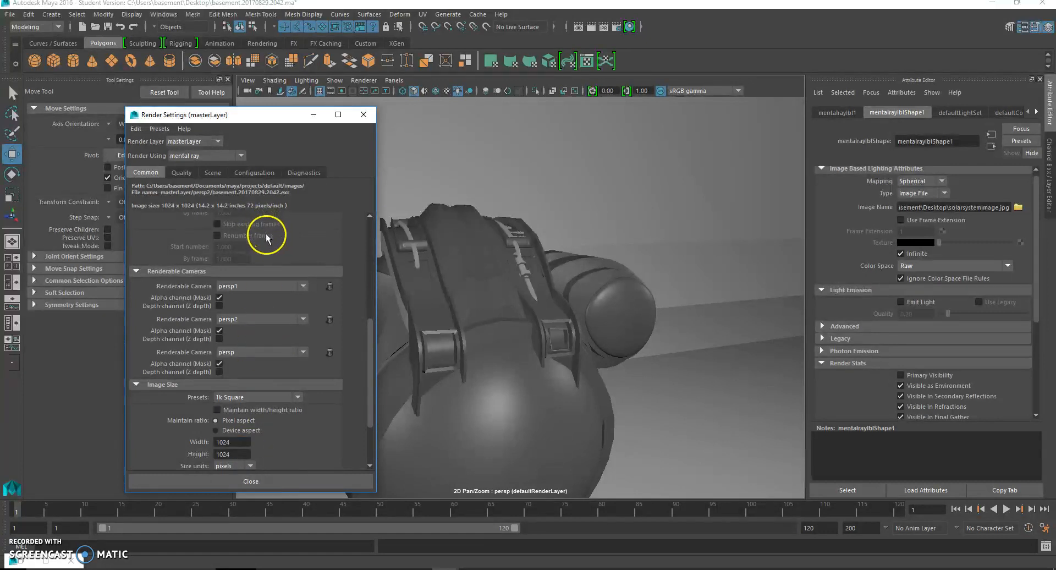
pyautogui.click(321, 115)
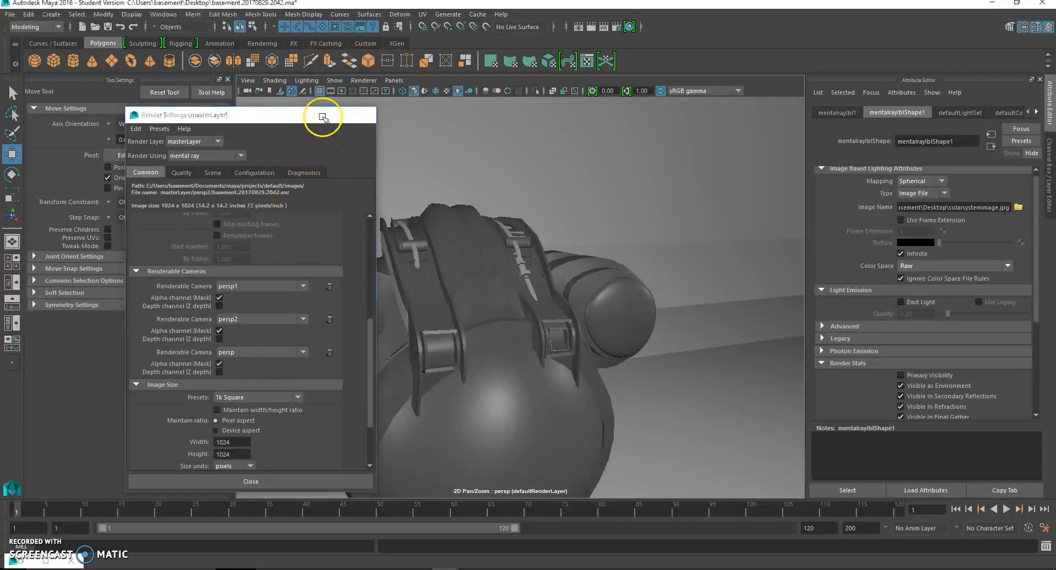
# Render the whole helmet from a three-quarter view in mental ray and close the render.
pyautogui.scroll(-1, 561, 245)
pyautogui.keyDown('alt'); pyautogui.moveTo(544, 245); pyautogui.dragTo(544, 224, button='middle'); pyautogui.keyUp('alt')
pyautogui.keyDown('alt'); pyautogui.moveTo(544, 224); pyautogui.dragTo(573, 202); pyautogui.keyUp('alt')
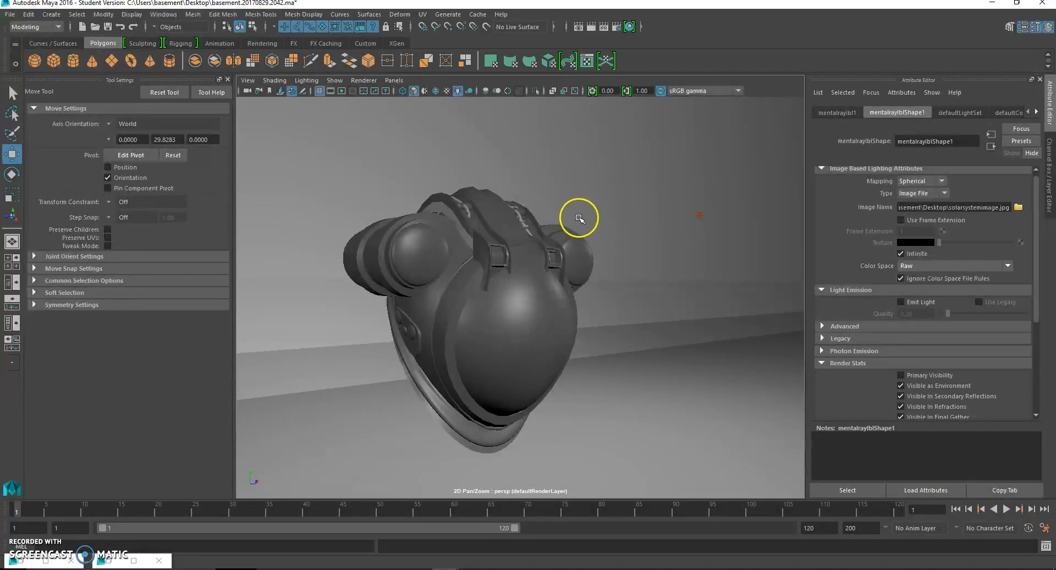
pyautogui.click(588, 26)
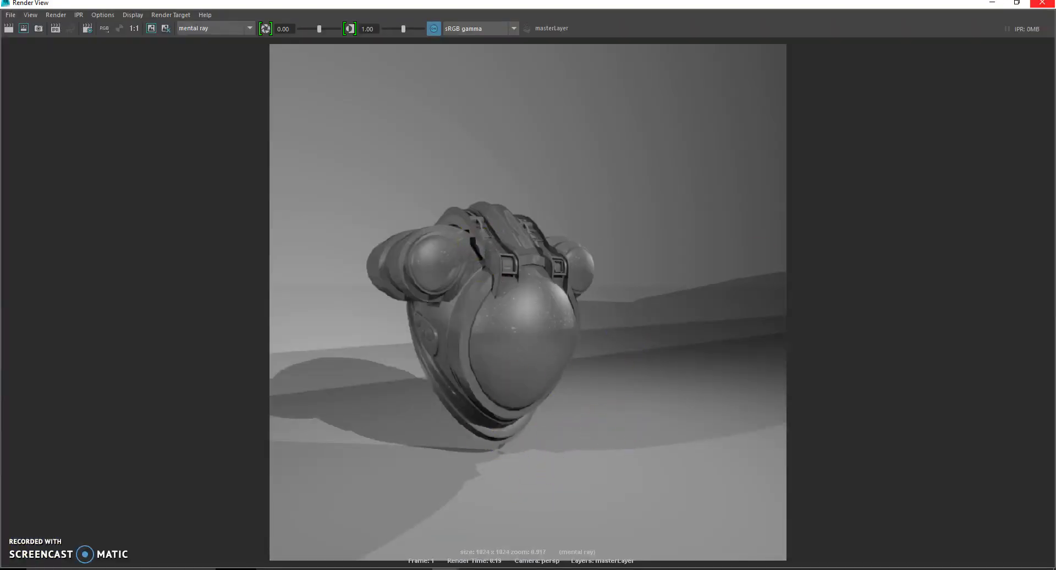
pyautogui.click(1042, 3)
# Turn off Casts Shadows and Receive Shadows in the backdrop plane's render stats.
pyautogui.click(743, 264)
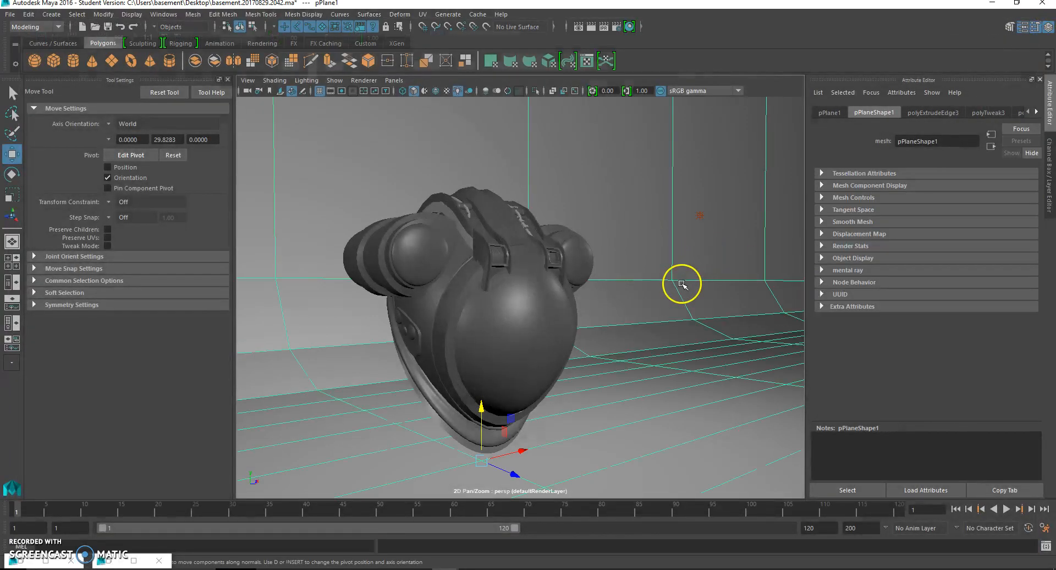
pyautogui.click(851, 245)
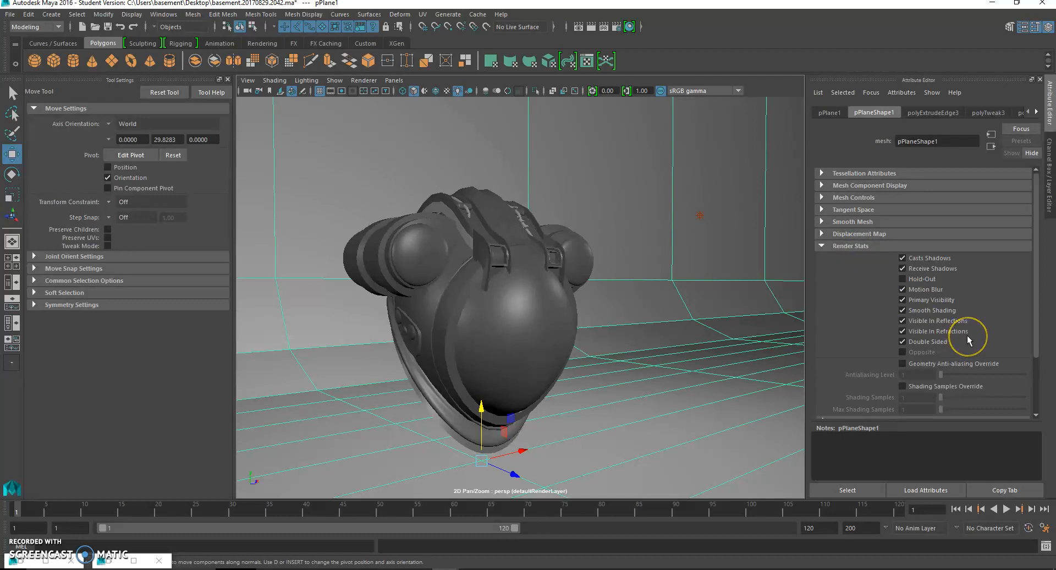
pyautogui.click(931, 268)
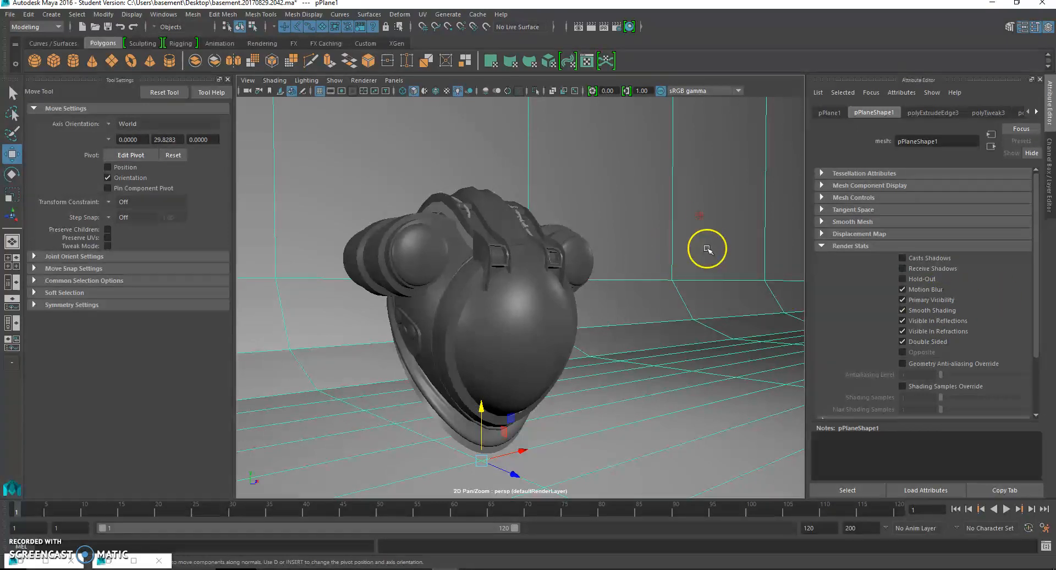
# Open the front lamp's Blinn material and set its reflectivity to 2.
pyautogui.click(426, 247)
pyautogui.rightClick(425, 248)
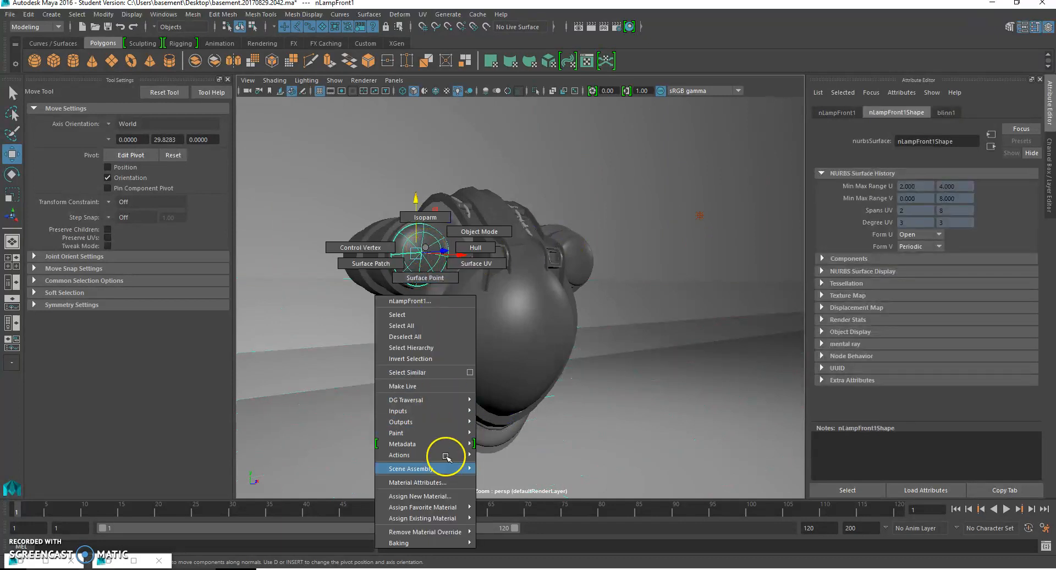
pyautogui.click(439, 482)
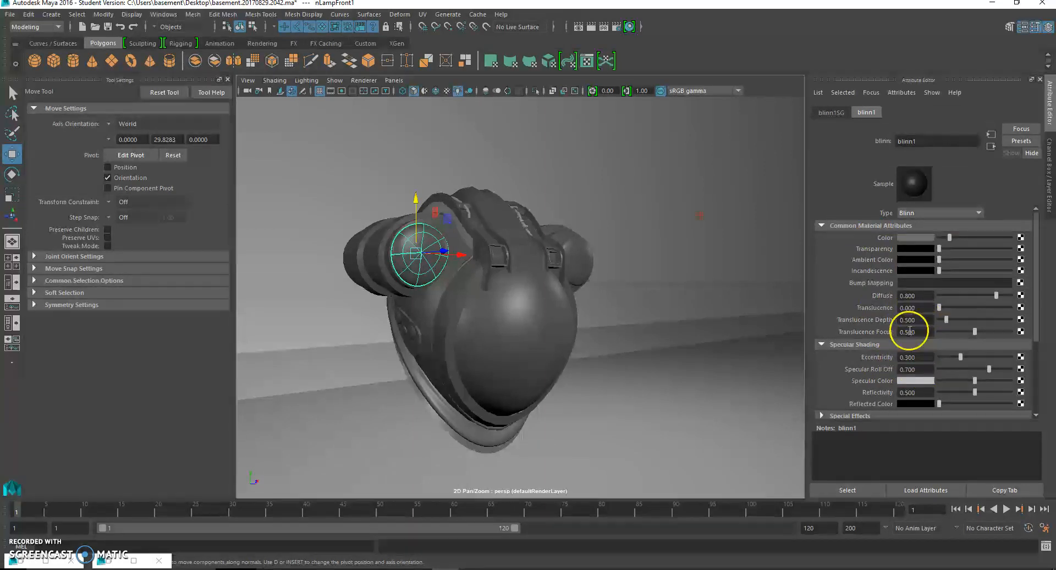
pyautogui.scroll(-2, 920, 323)
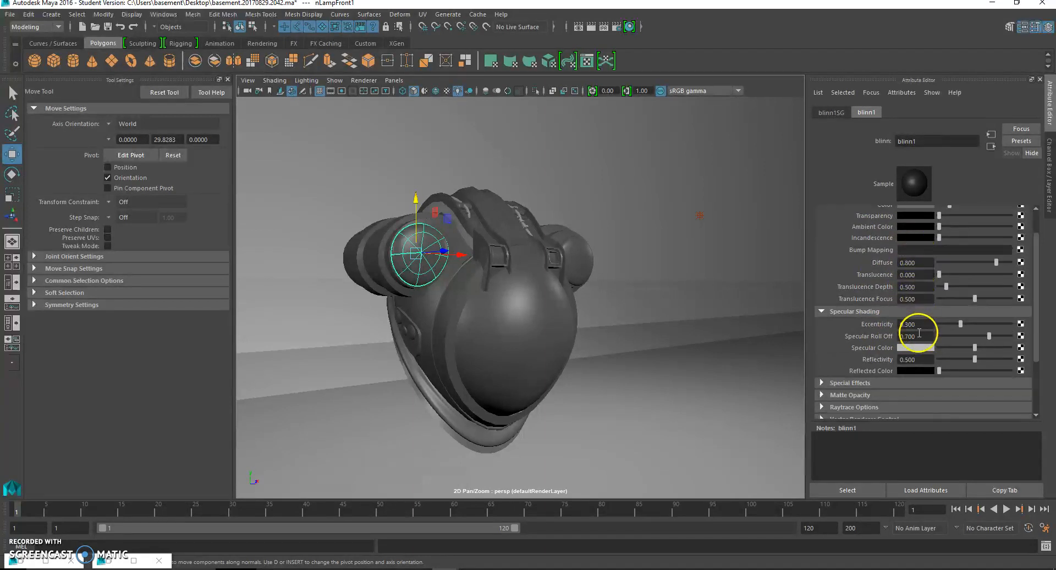
pyautogui.click(914, 359)
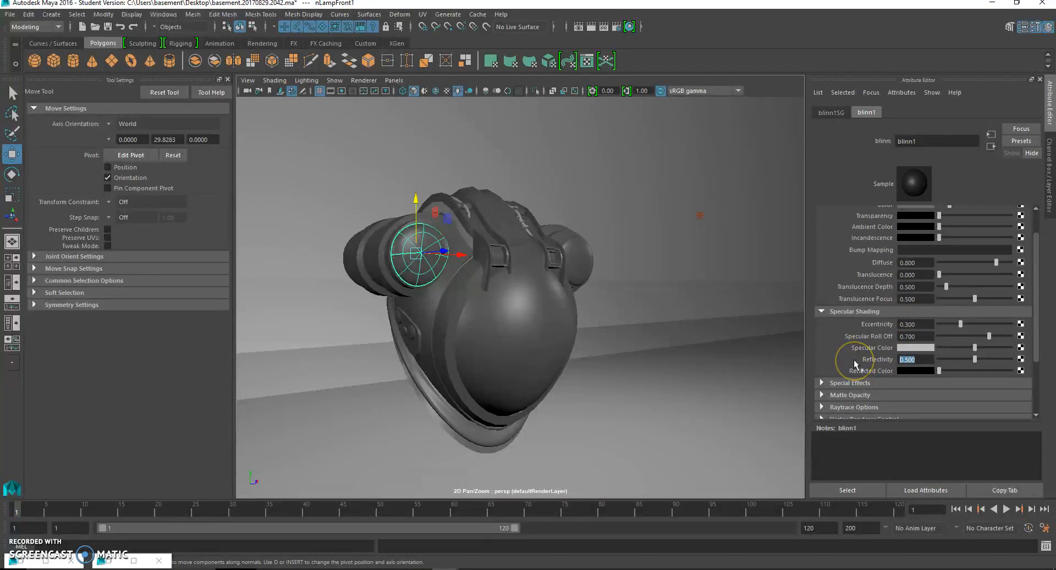
pyautogui.write('2')
pyautogui.press('Return')
pyautogui.click(906, 359)
# Render the helmet from its opposite front side to check the reflections and close the render.
pyautogui.moveTo(583, 263)
pyautogui.keyDown('alt'); pyautogui.mouseDown()
pyautogui.moveTo(485, 255)
pyautogui.moveTo(566, 267)
pyautogui.moveTo(570, 311)
pyautogui.moveTo(555, 257)
pyautogui.moveTo(565, 263)
pyautogui.mouseUp(); pyautogui.keyUp('alt')
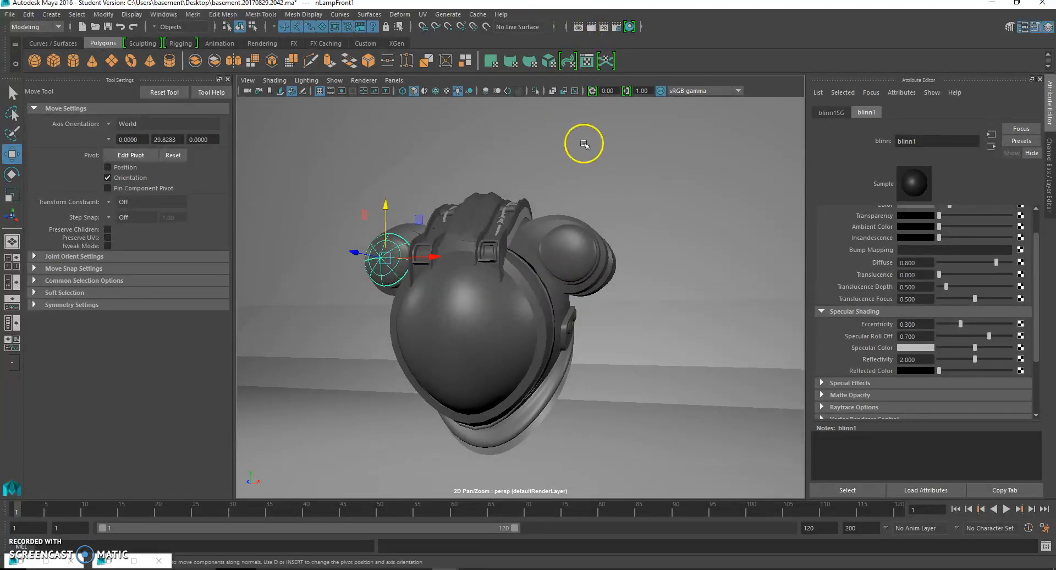
pyautogui.scroll(3, 582, 141)
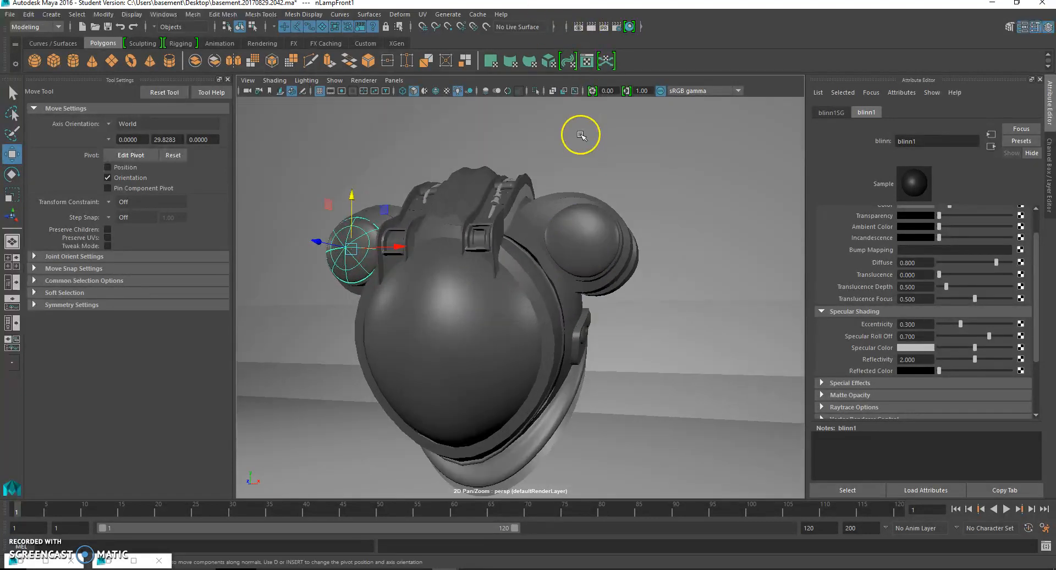
pyautogui.click(591, 27)
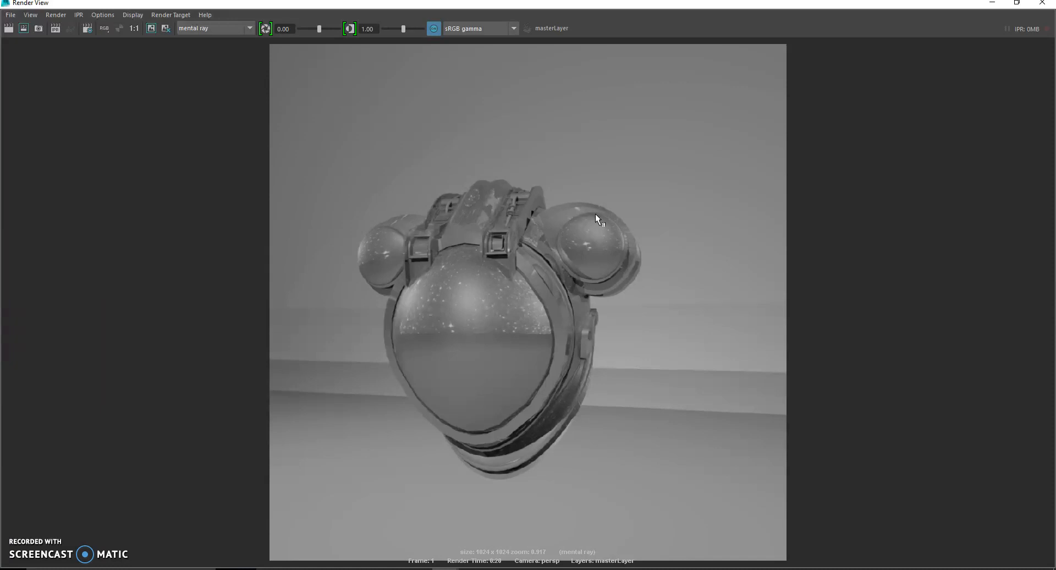
pyautogui.click(1042, 4)
# Assign a new Anisotropic material to the helmet's face mask and review its specular shading attributes.
pyautogui.click(482, 304)
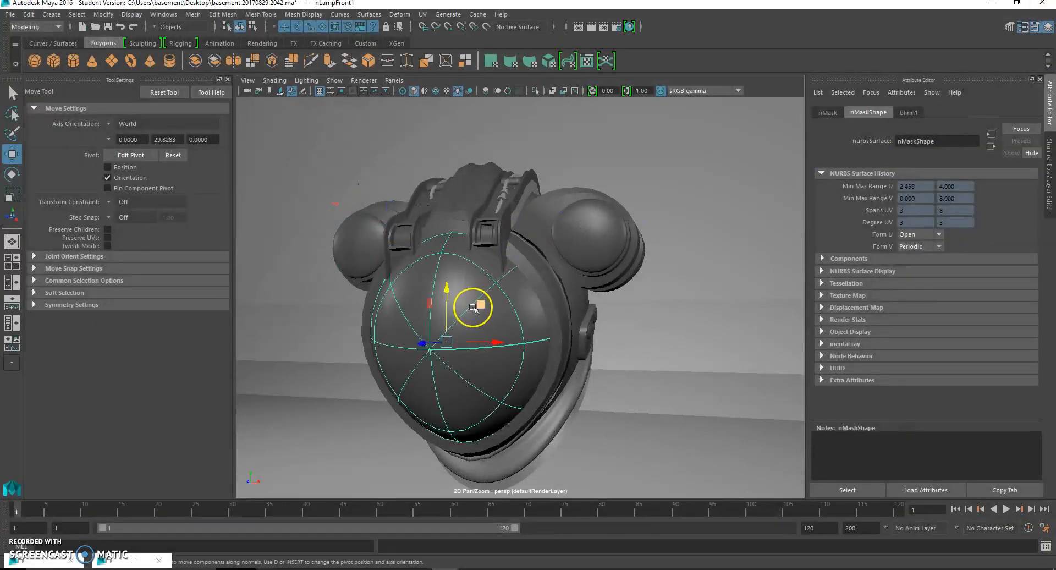
pyautogui.rightClick(482, 302)
pyautogui.click(484, 533)
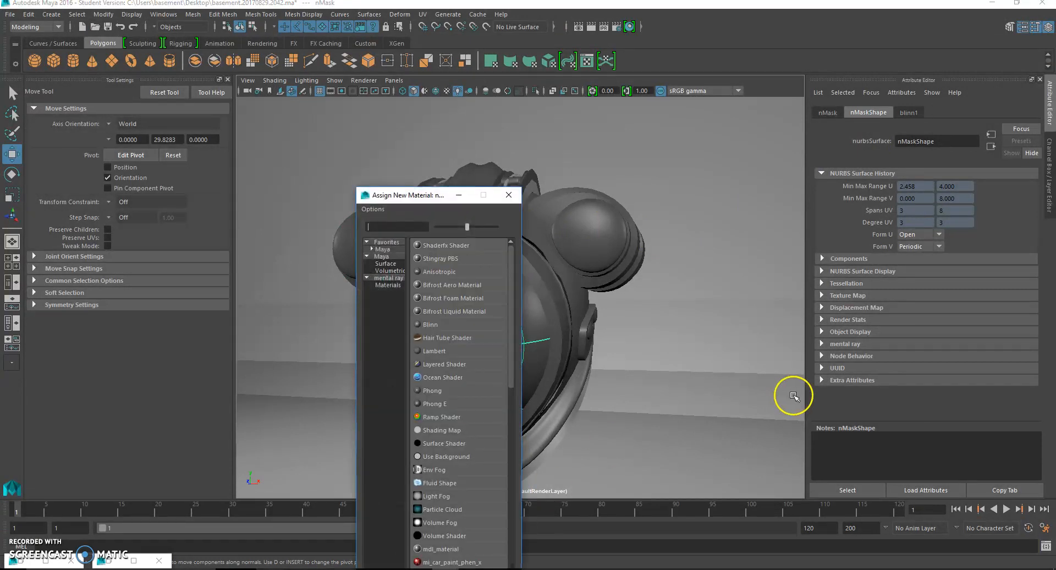
pyautogui.click(454, 272)
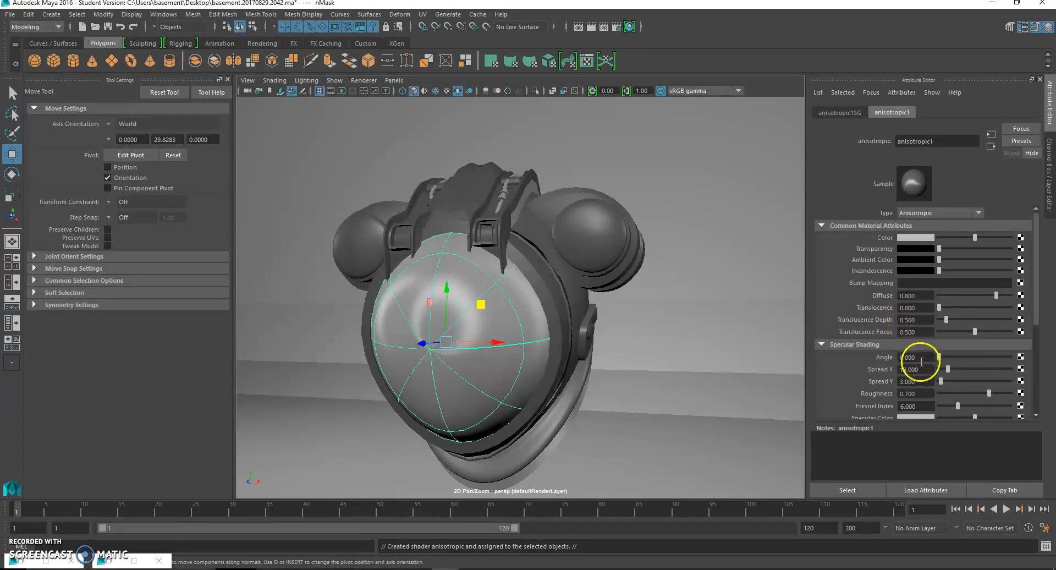
pyautogui.scroll(-1, 932, 386)
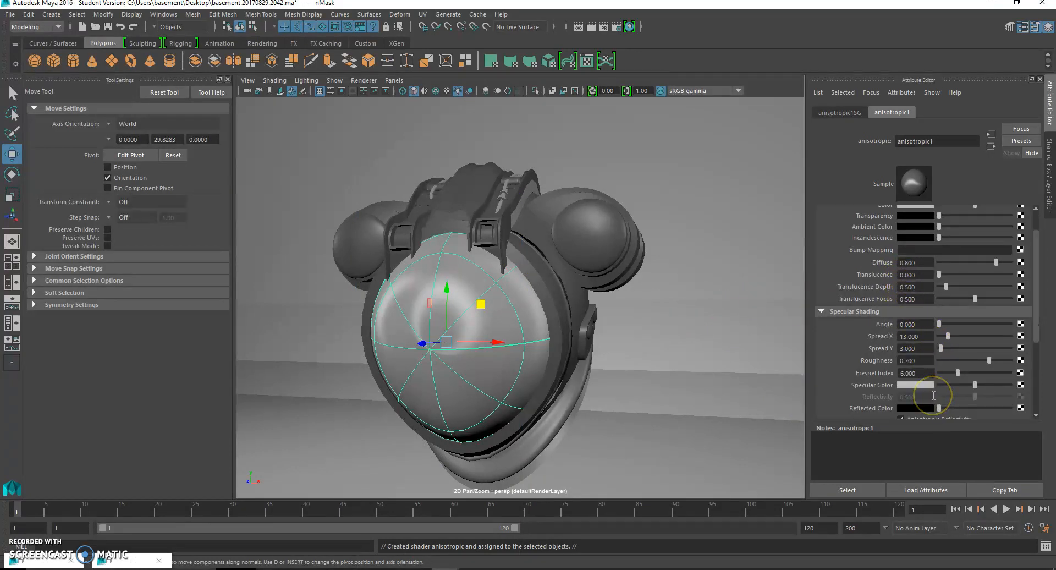
pyautogui.scroll(-1, 912, 385)
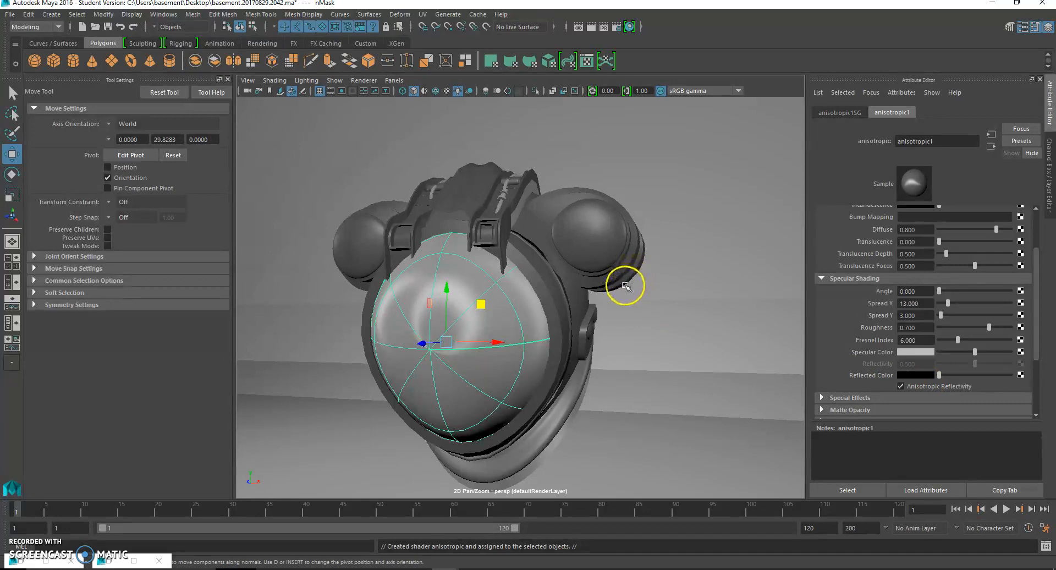
# Set the reflectivity of the lamp connector's Blinn material to 0.300 and render the current frame.
pyautogui.click(541, 225)
pyautogui.click(541, 226)
pyautogui.moveTo(542, 220); pyautogui.dragTo(544, 451, button='right')
pyautogui.moveTo(926, 360); pyautogui.dragTo(825, 361)
pyautogui.write('.300')
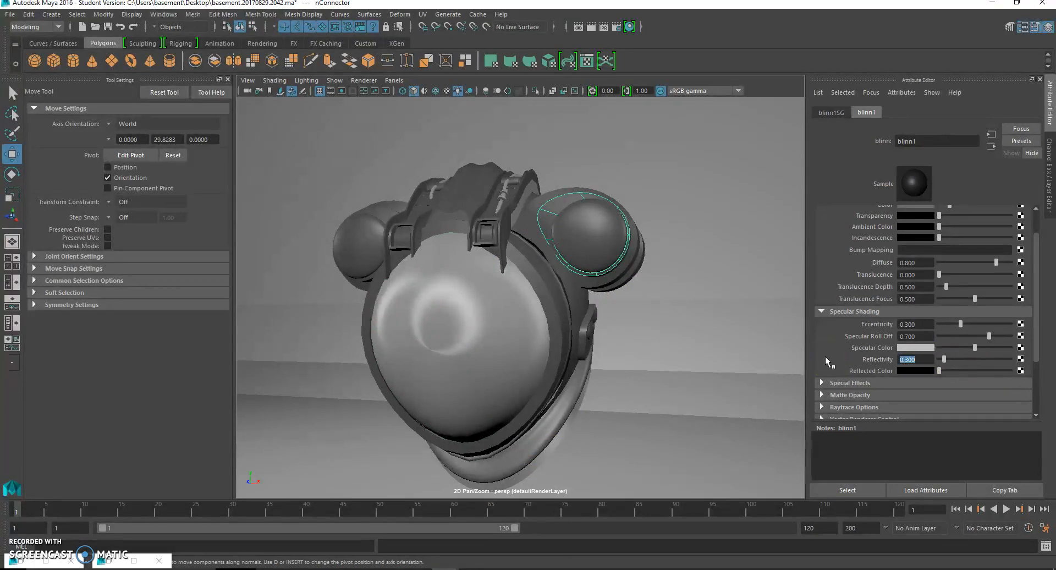
pyautogui.click(591, 27)
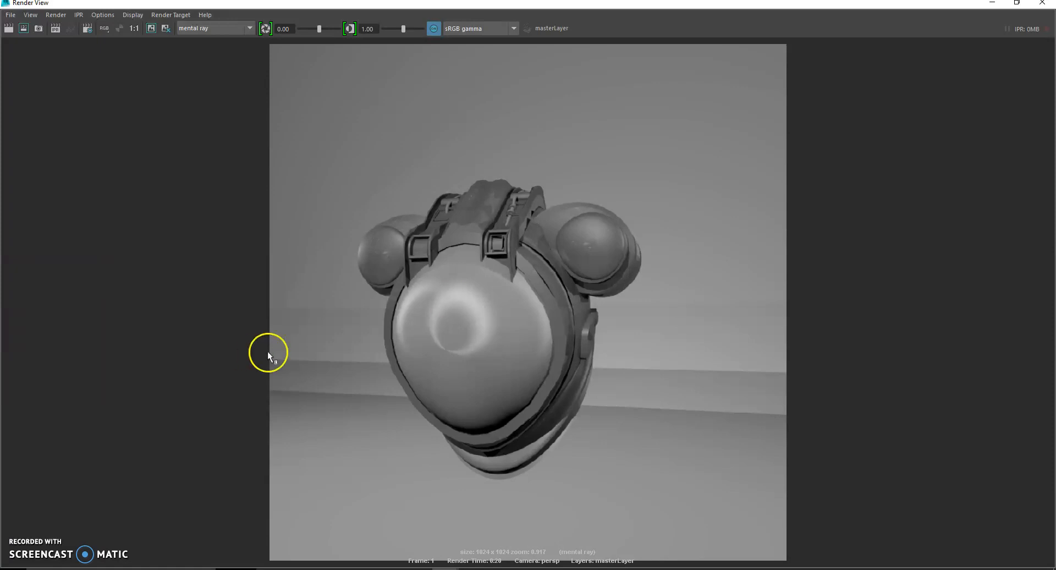
# Minimize the finished render and move in closer to the helmet in the perspective view.
pyautogui.click(21, 547)
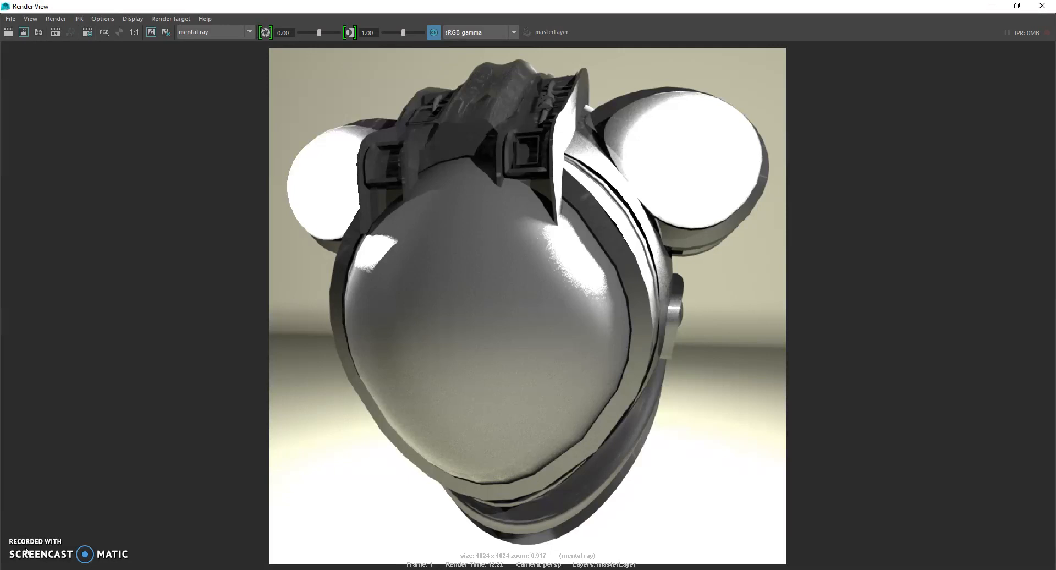
pyautogui.click(992, 7)
pyautogui.keyDown('alt'); pyautogui.moveTo(588, 245); pyautogui.dragTo(511, 212); pyautogui.keyUp('alt')
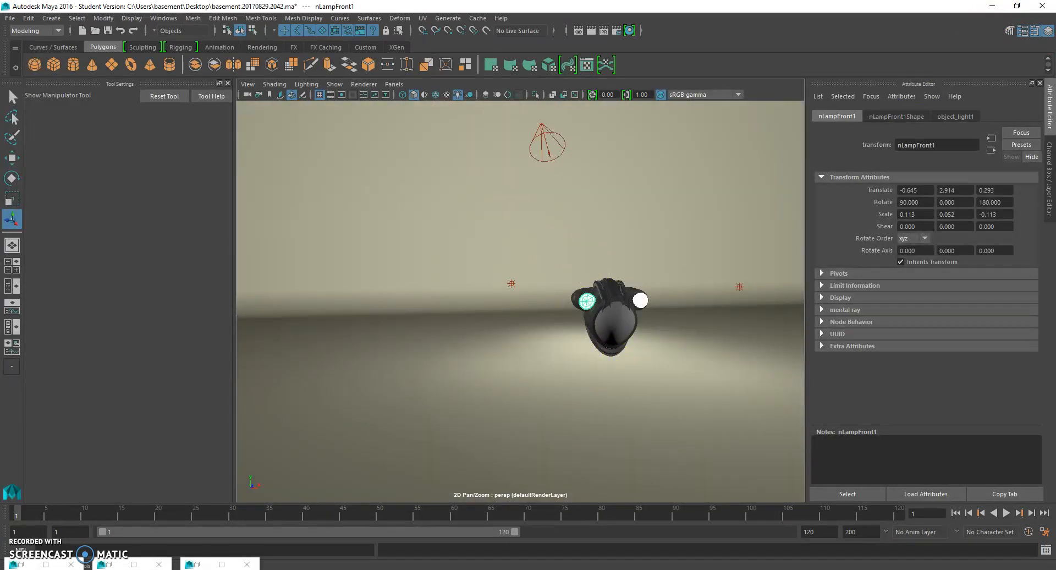
pyautogui.scroll(4, 596, 317)
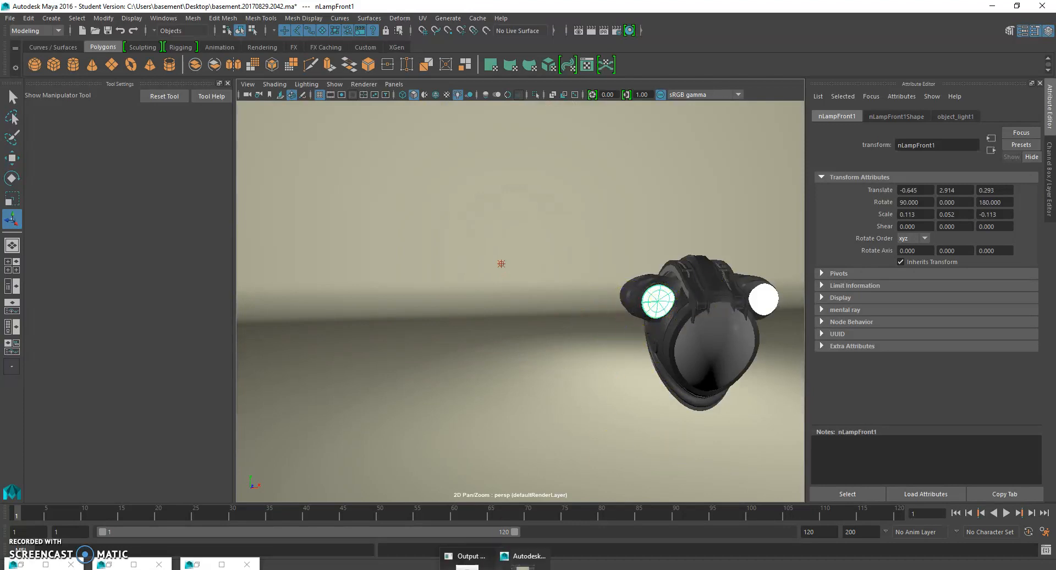
# Frame the backdrop plane, minimize the main Maya window and bring the finished render back on screen.
pyautogui.moveTo(467, 563)
pyautogui.moveTo(431, 539)
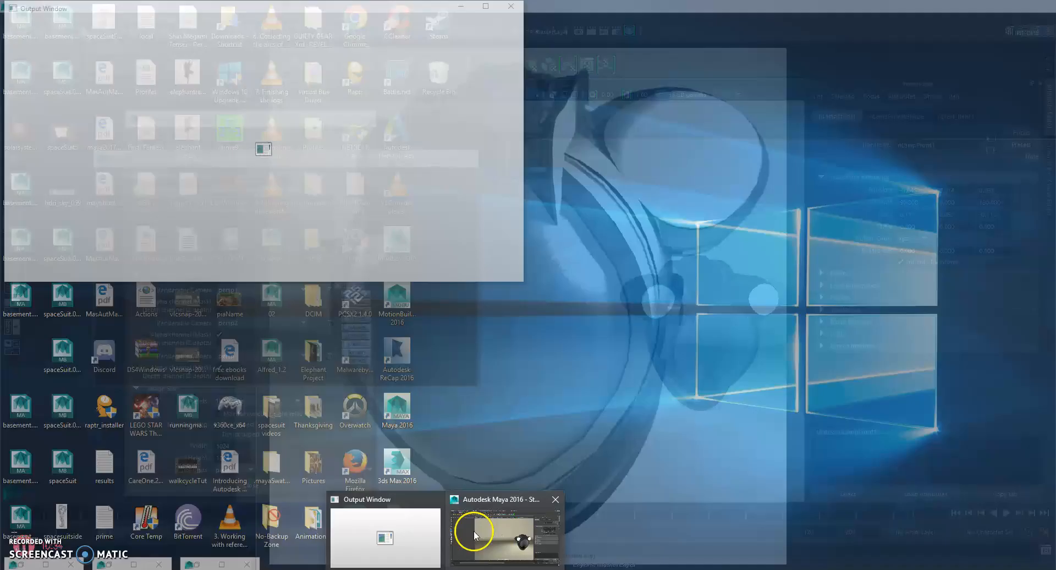
pyautogui.click(473, 530)
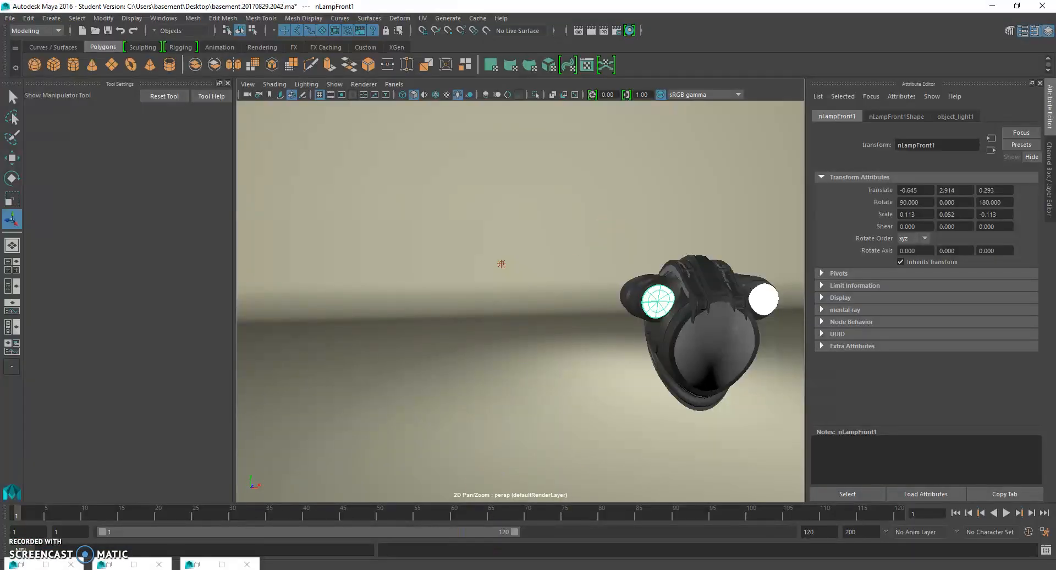
pyautogui.click(447, 568)
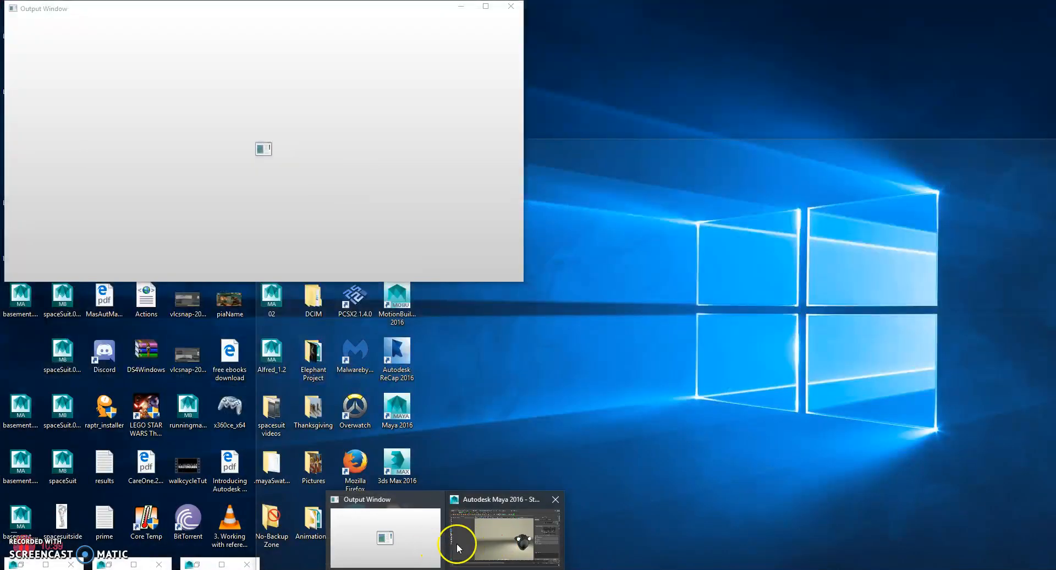
pyautogui.moveTo(457, 547)
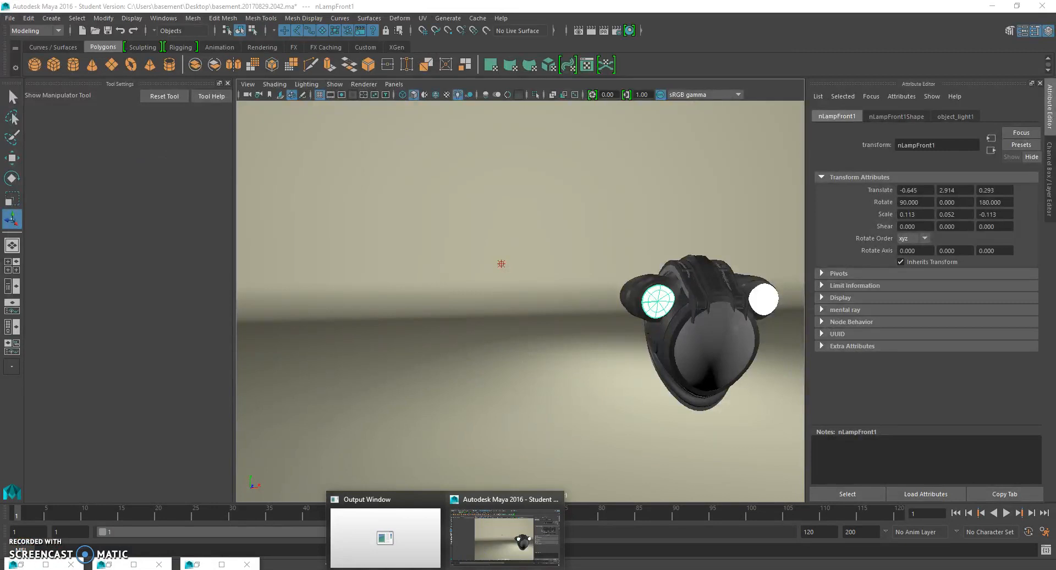
pyautogui.click(561, 372)
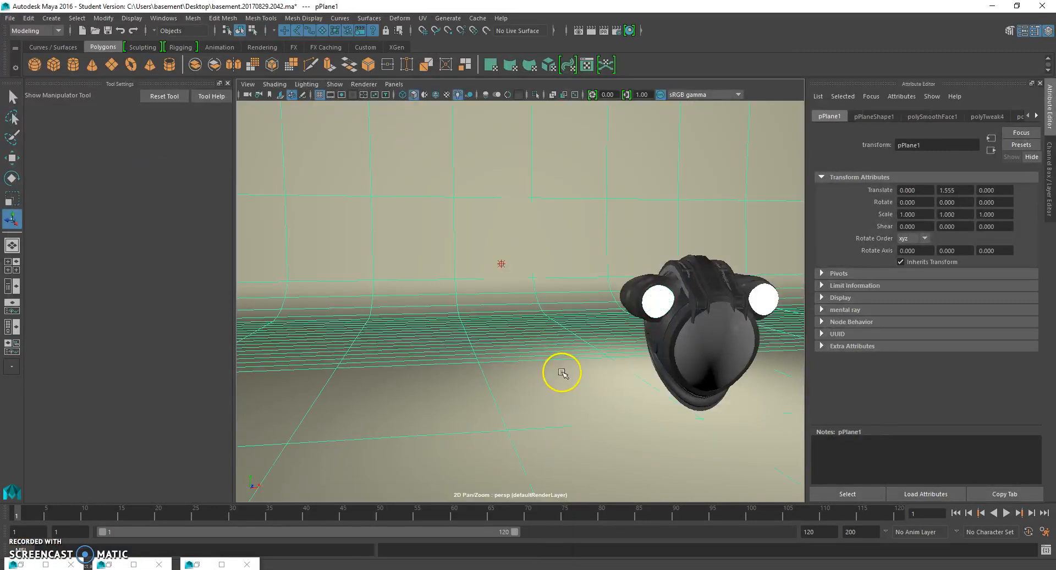
pyautogui.press('f')
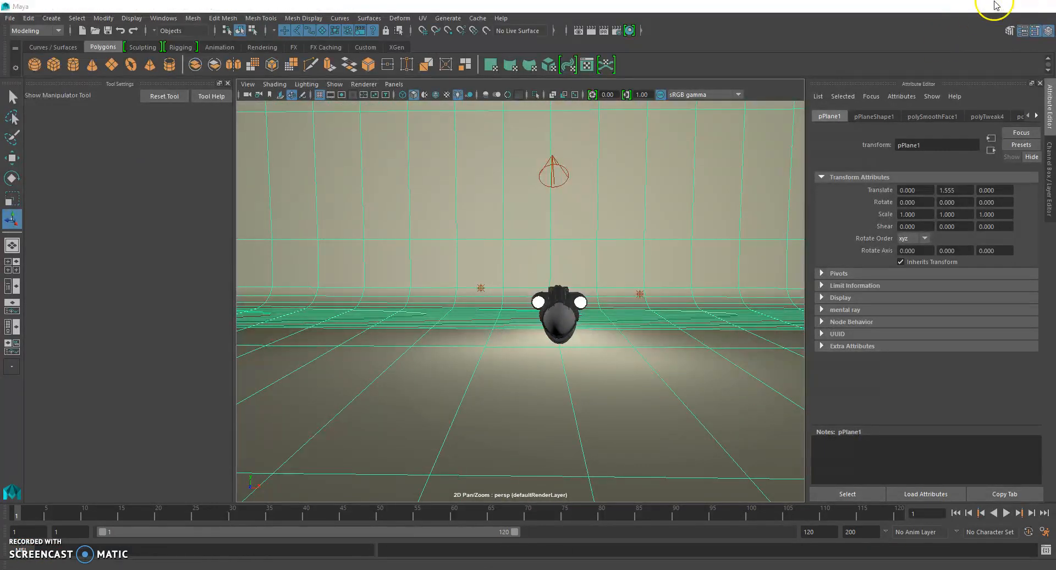
pyautogui.click(992, 6)
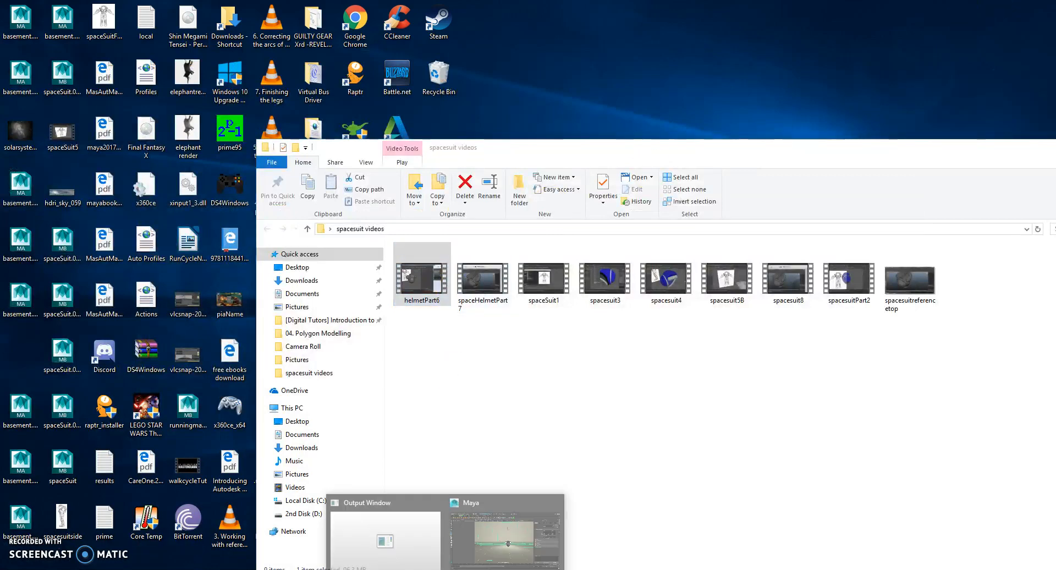
pyautogui.click(483, 533)
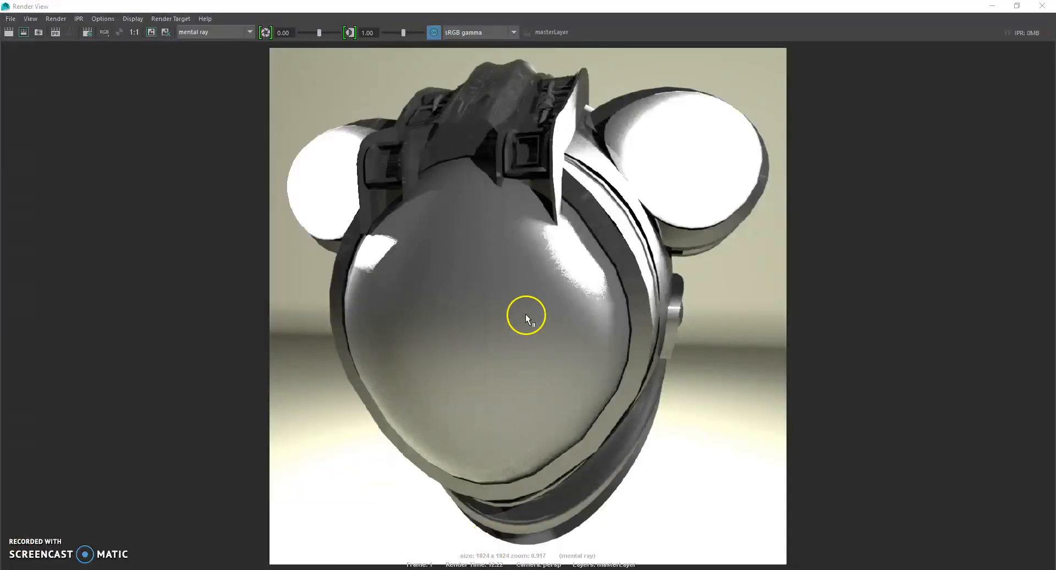
# Try the 2.2 gamma, 1.8 gamma and ACES RRT v0.7 view transforms on the helmet render.
pyautogui.click(513, 32)
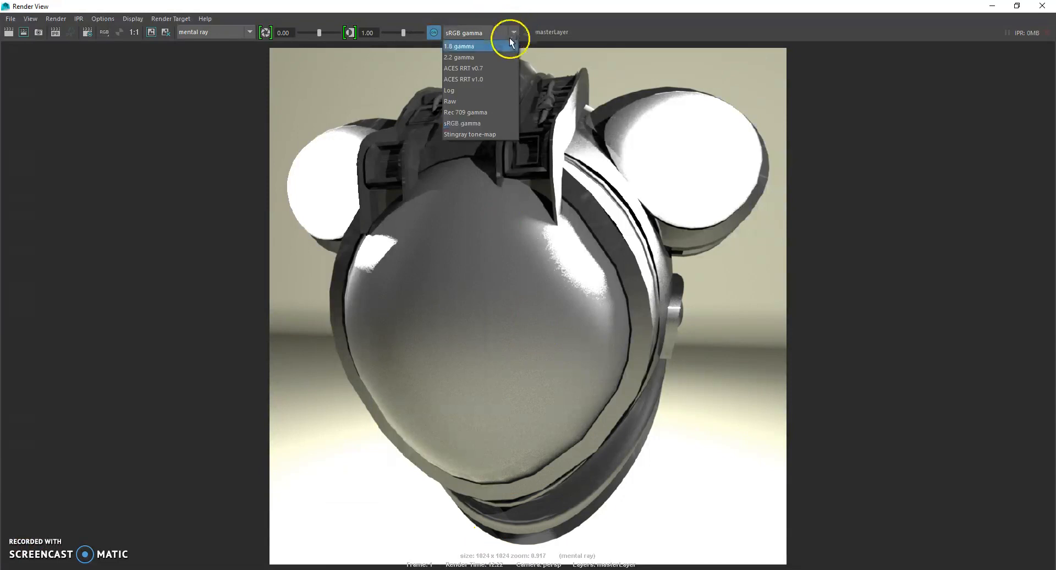
pyautogui.click(499, 56)
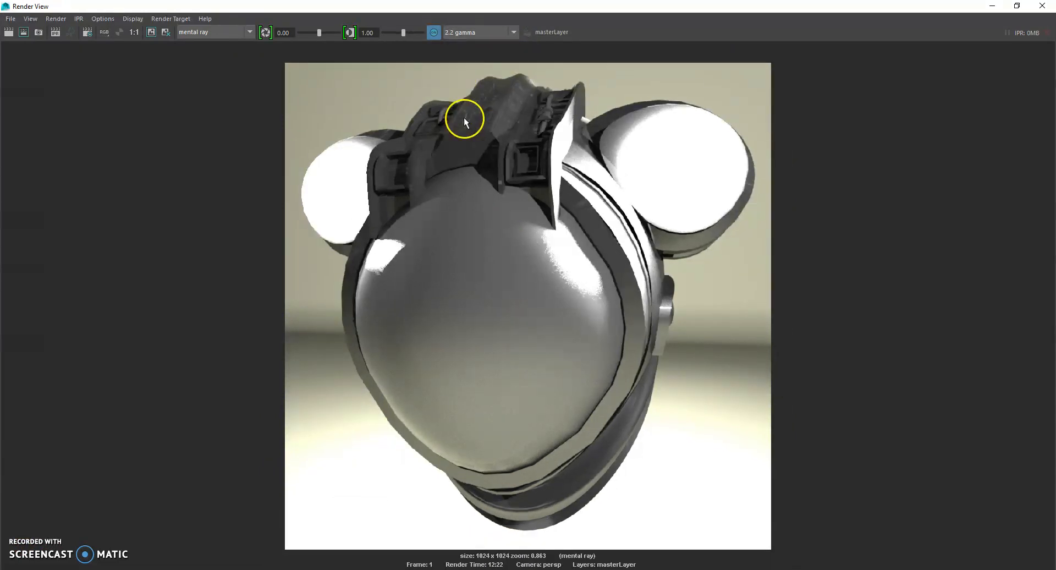
pyautogui.click(497, 36)
pyautogui.click(486, 46)
pyautogui.click(492, 32)
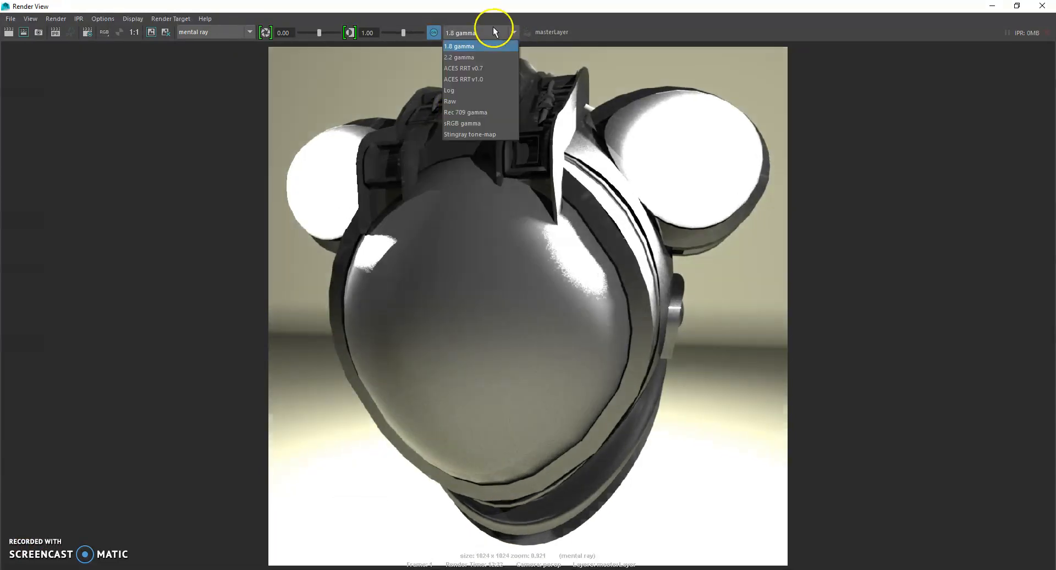
pyautogui.click(486, 68)
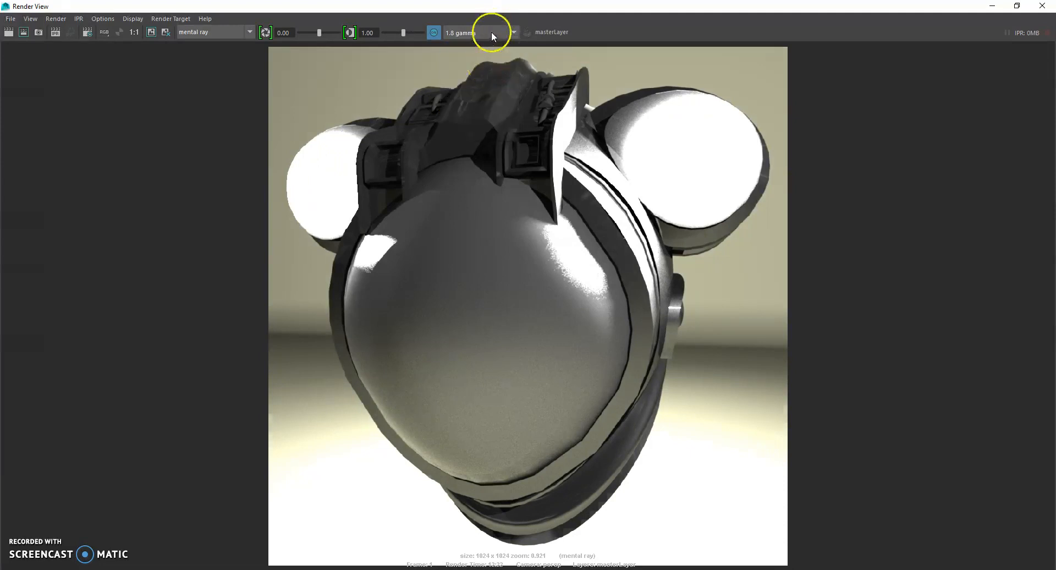
pyautogui.click(489, 32)
pyautogui.click(637, 43)
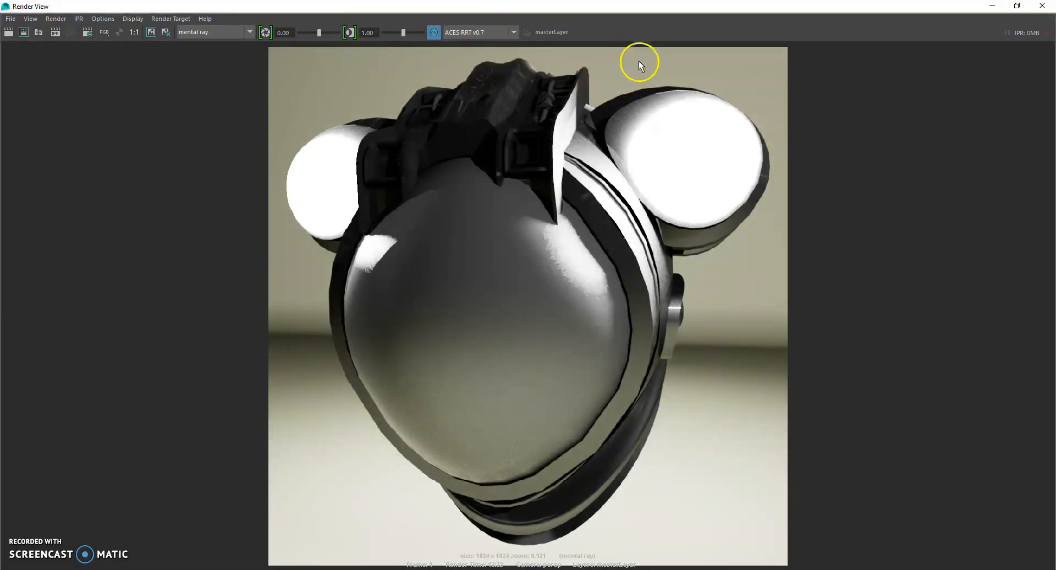
# Try the Log, ACES RRT v1.0 and Raw view transforms on the helmet render.
pyautogui.click(484, 33)
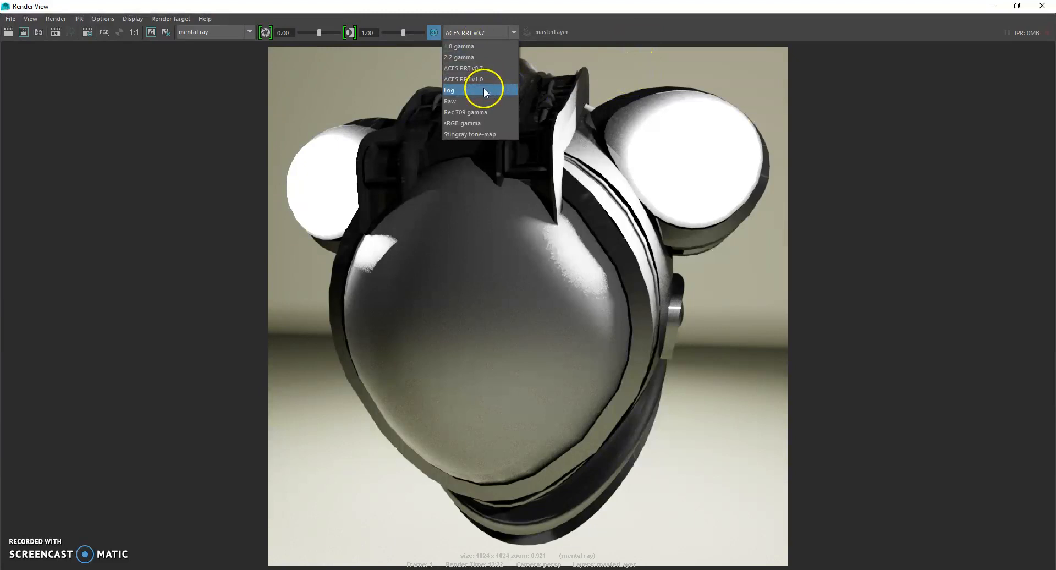
pyautogui.click(483, 88)
pyautogui.click(478, 24)
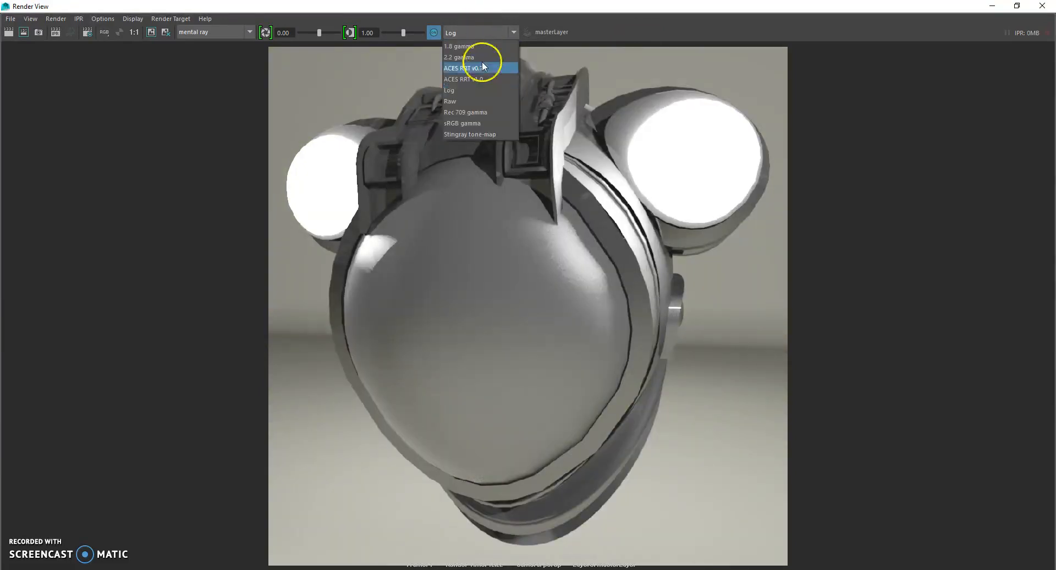
pyautogui.click(483, 85)
pyautogui.click(483, 25)
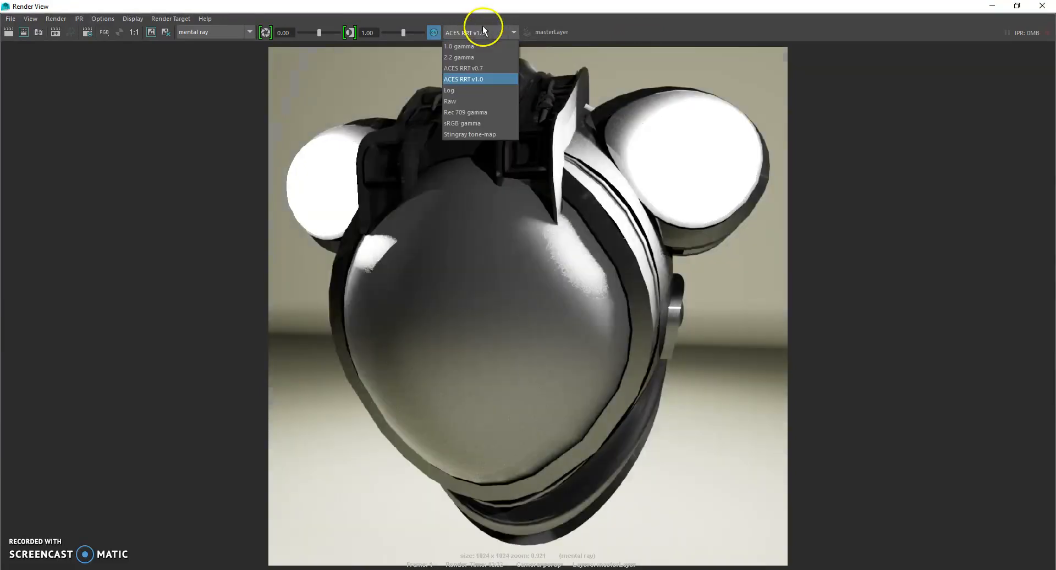
pyautogui.click(490, 99)
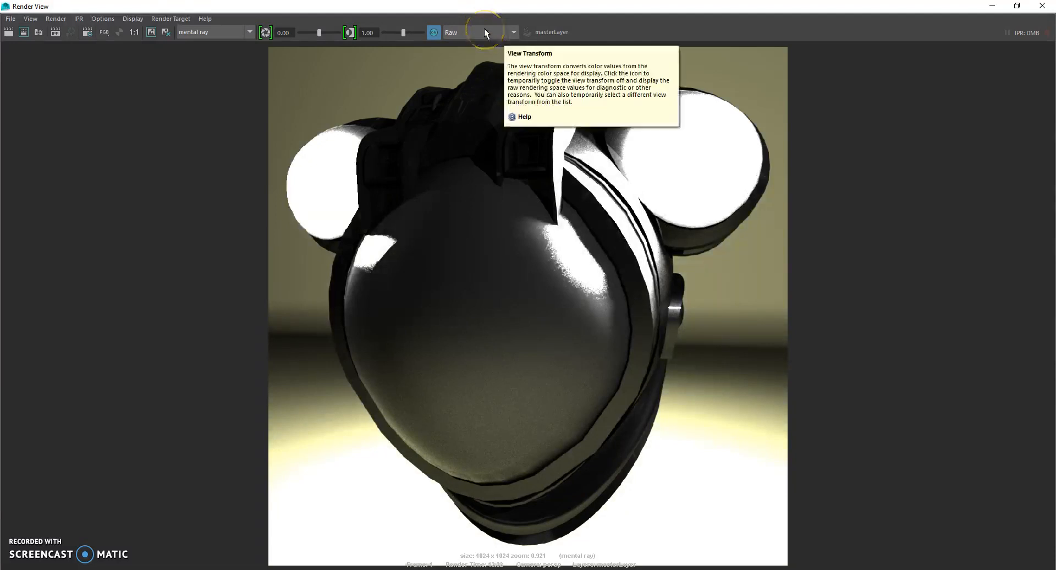
# Try Rec 709 gamma and sRGB gamma on the render and set its view transform to Stingray tone-map.
pyautogui.click(485, 33)
pyautogui.click(490, 110)
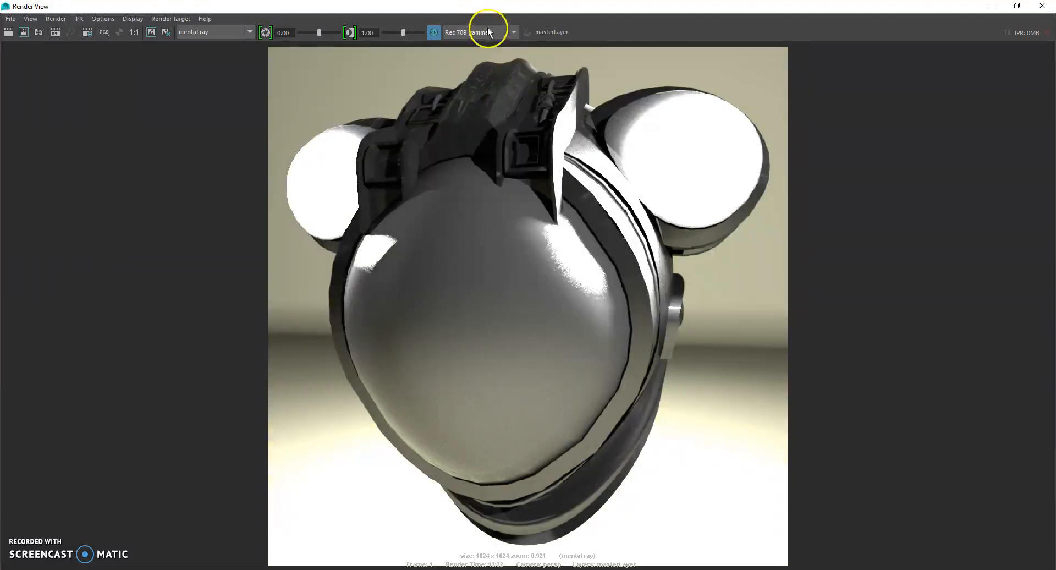
pyautogui.click(486, 30)
pyautogui.click(492, 120)
pyautogui.click(484, 28)
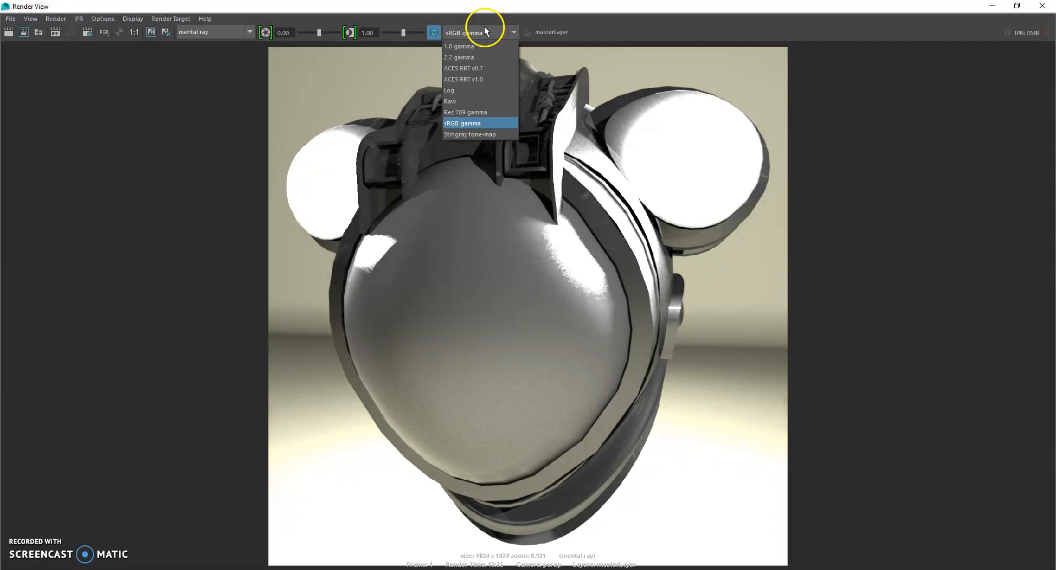
pyautogui.click(489, 129)
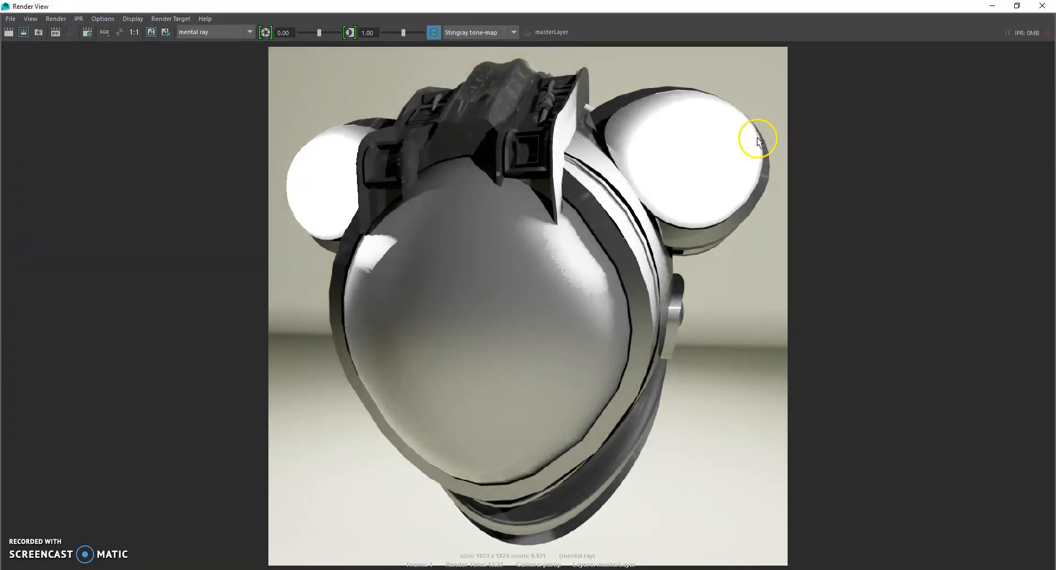